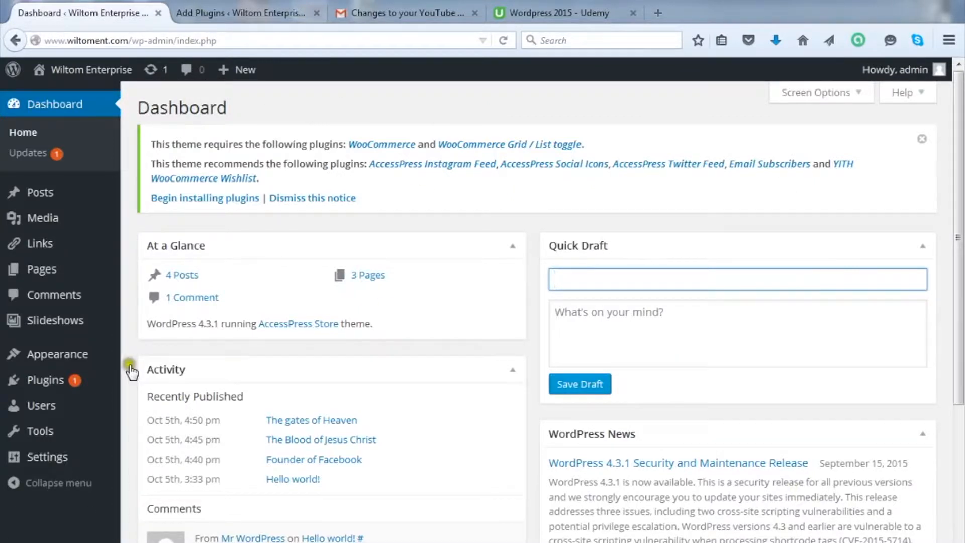
Step: Go to the Add Plugins page from the Plugins menu's Add New entry
mouse_move(46, 382)
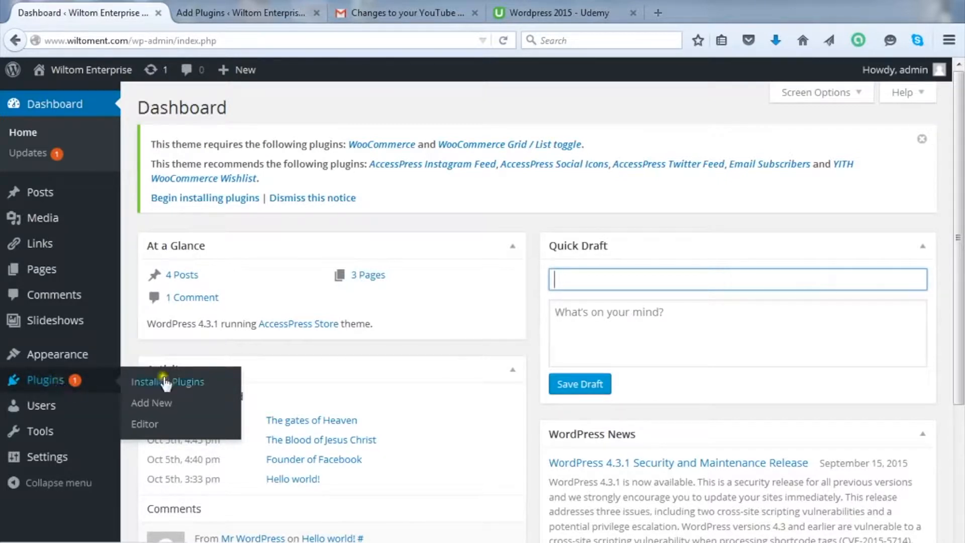
click(159, 402)
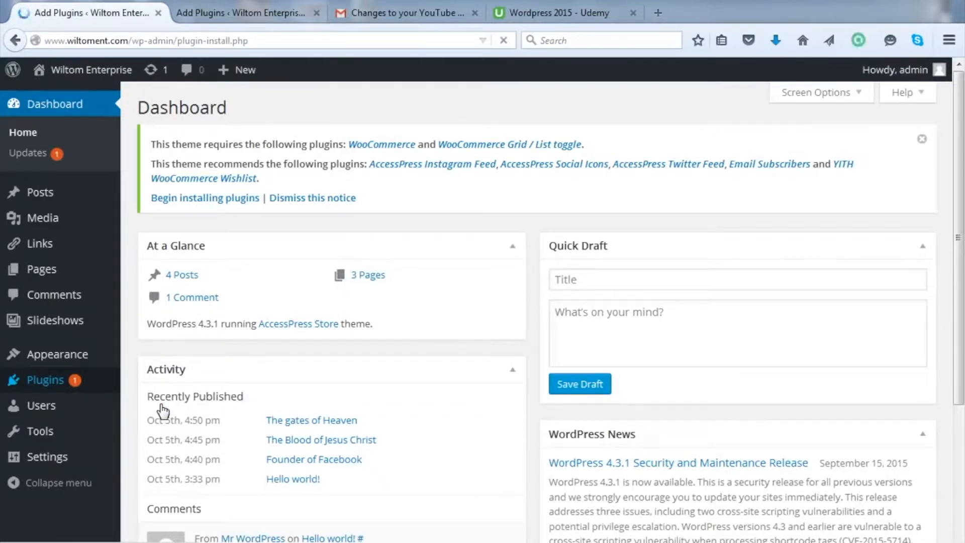
click(161, 403)
click(151, 399)
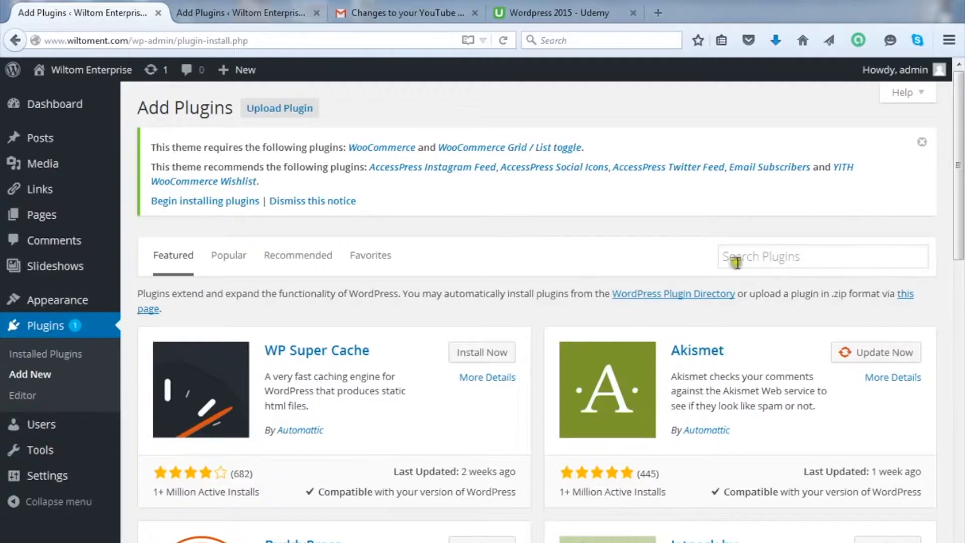
Step: Search the plugin directory for 'visual form builder' and browse the 113 results
click(794, 257)
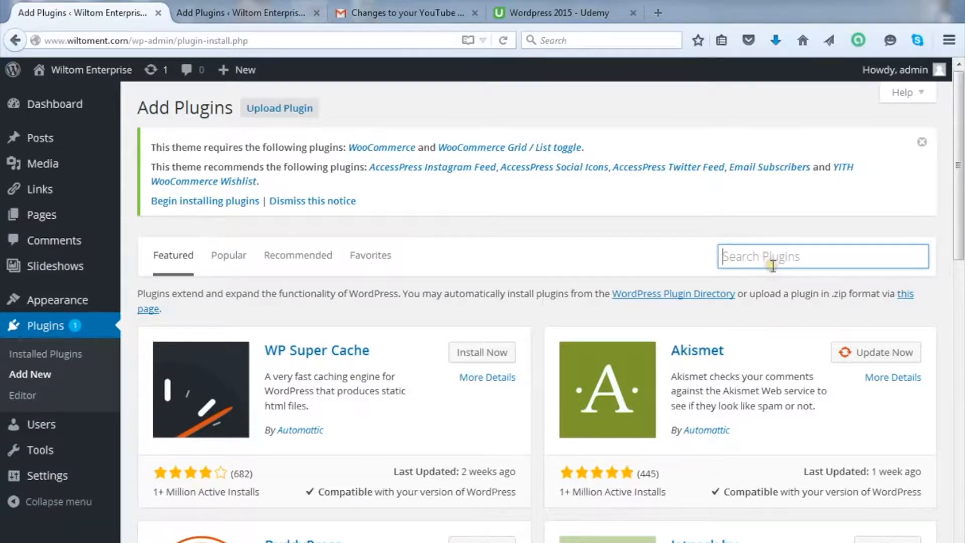
text(v)
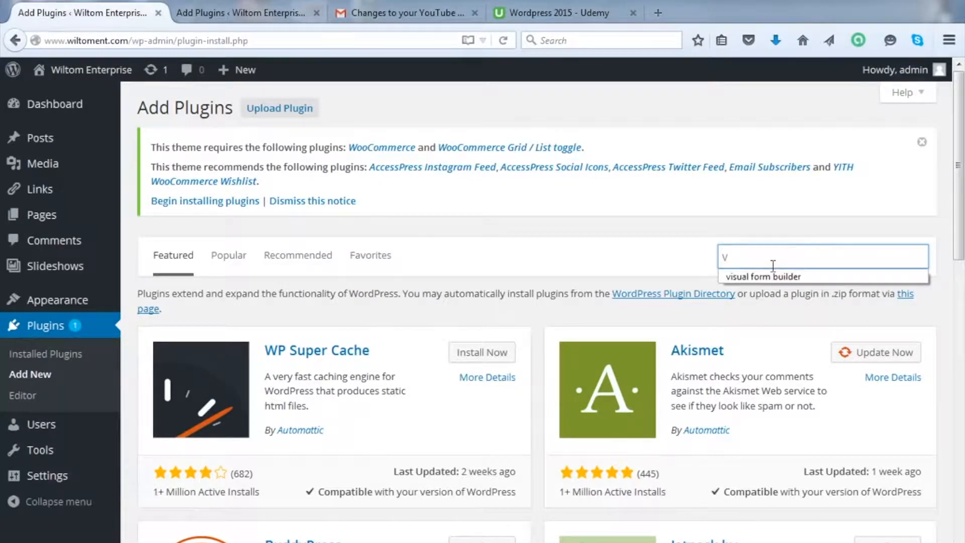
text(isual form build)
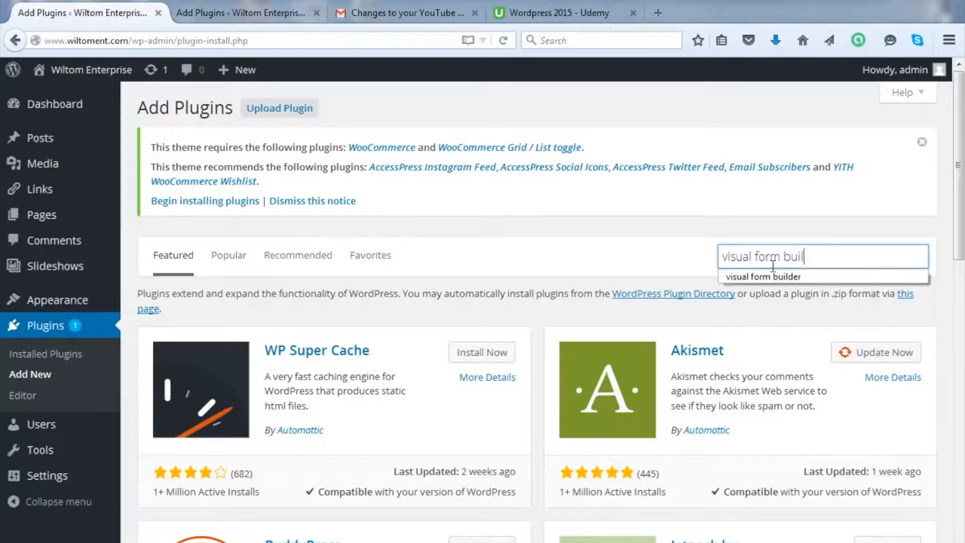
text(er)
key(Return)
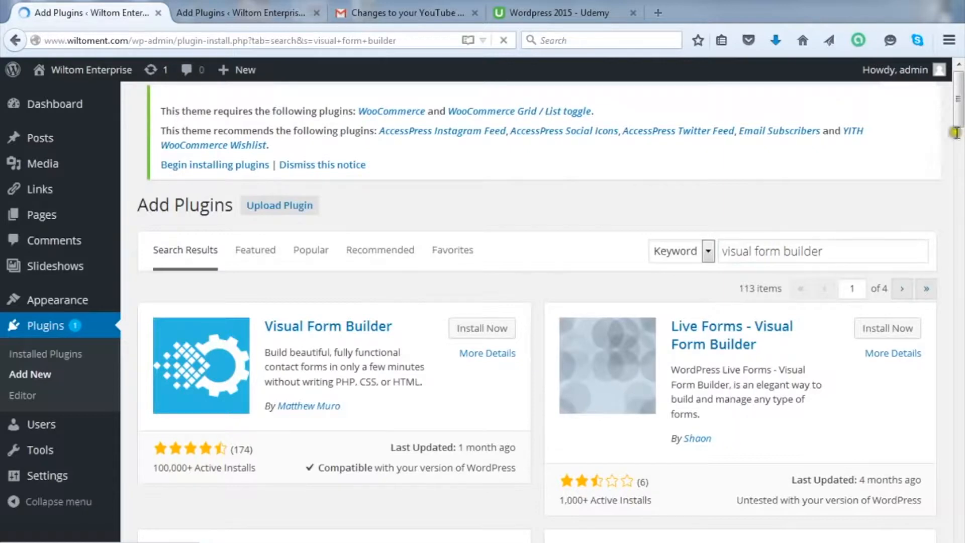
drag(958, 118, 960, 154)
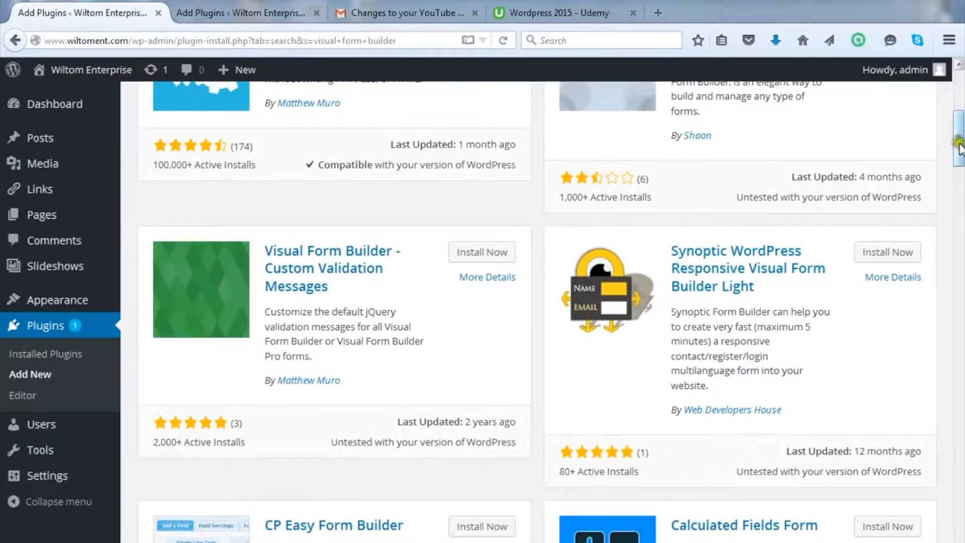
drag(958, 132, 960, 103)
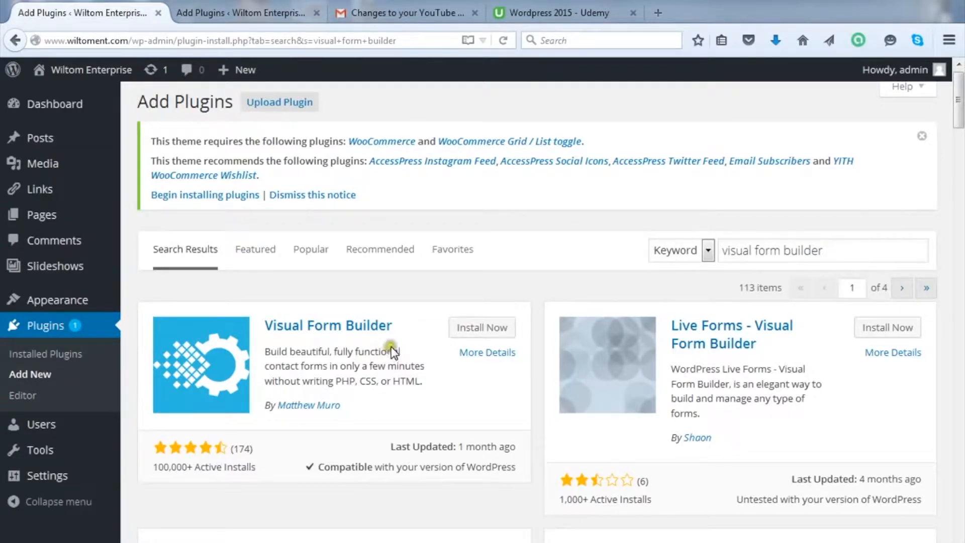
Step: Install Visual Form Builder 2.8.6 and activate it
click(465, 333)
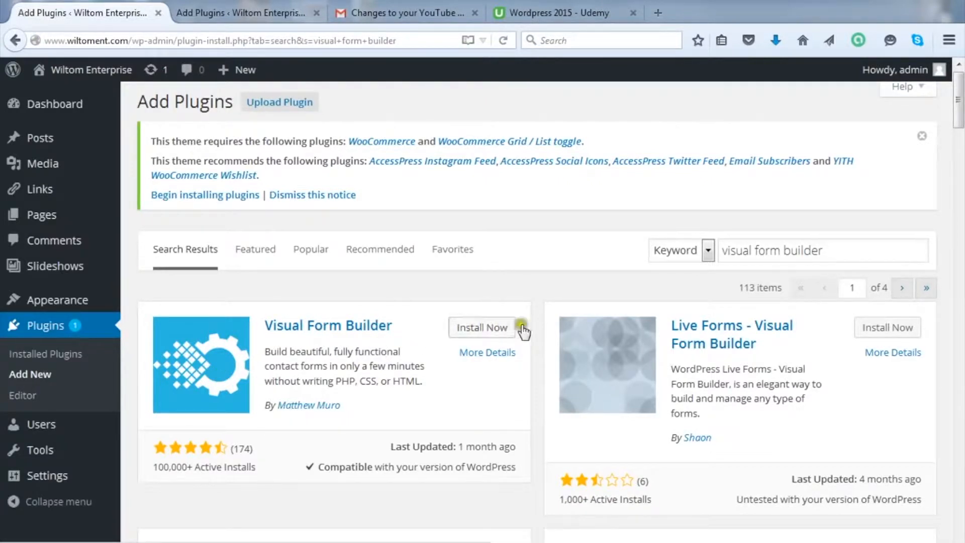
click(507, 331)
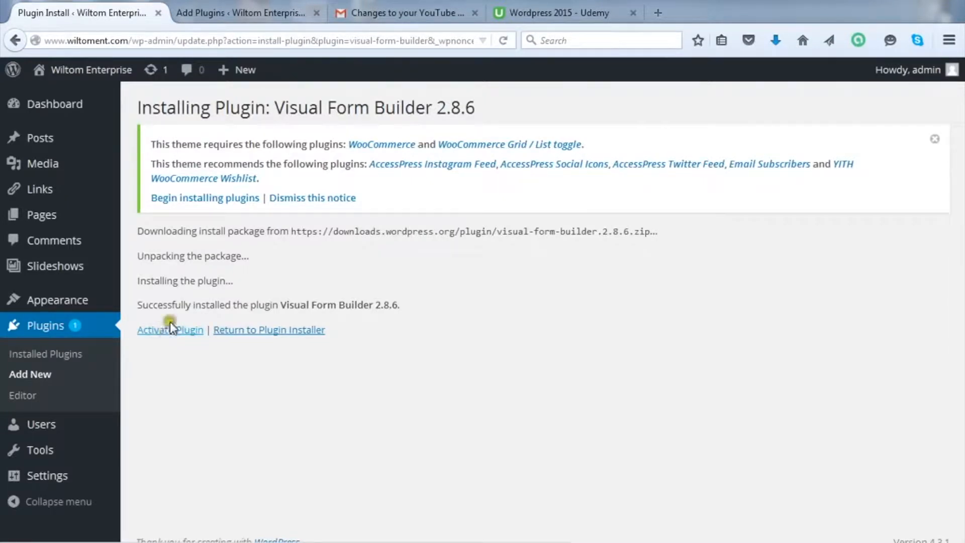
click(172, 332)
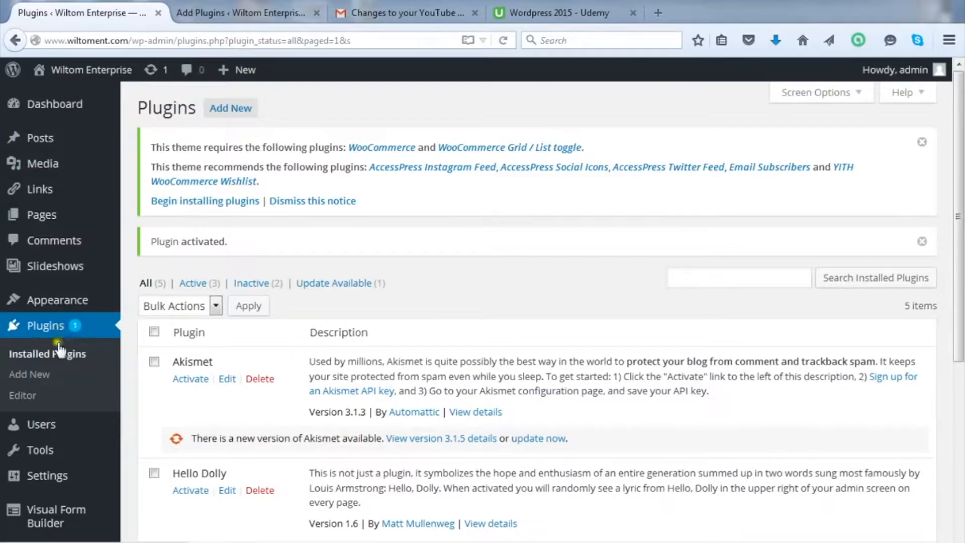
Step: Open Settings from the Visual Form Builder sidebar menu
mouse_move(52, 513)
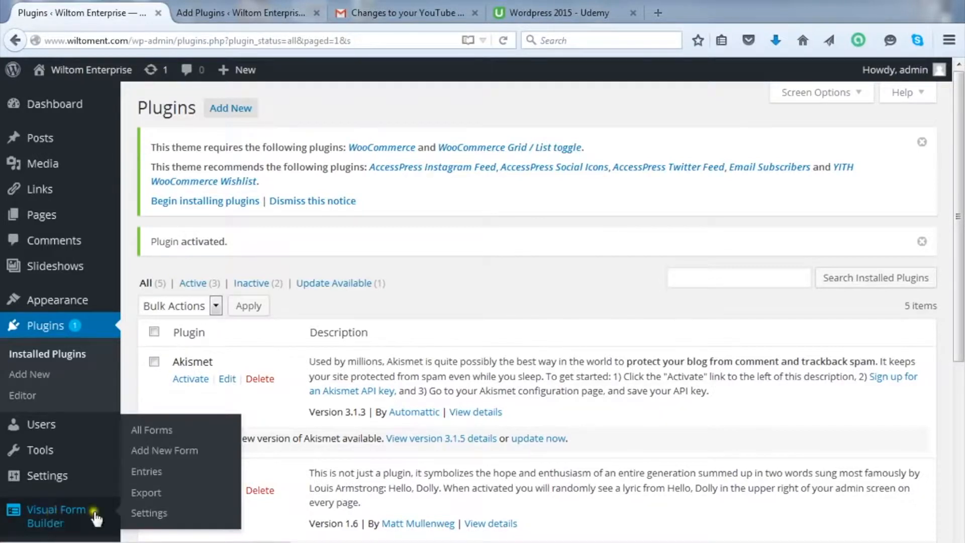
click(162, 513)
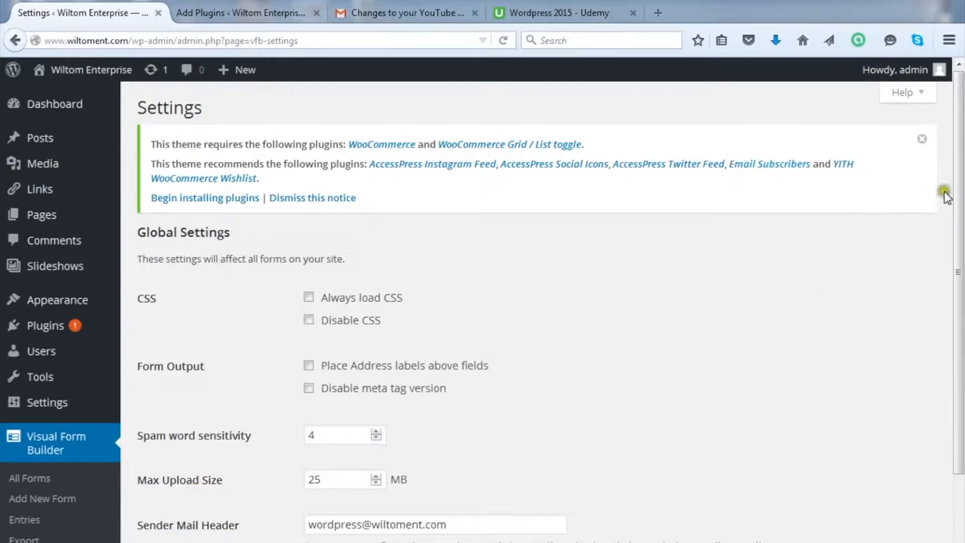
Step: Change the Max Upload Size from 25 MB to 250 MB
click(961, 173)
drag(961, 173, 961, 214)
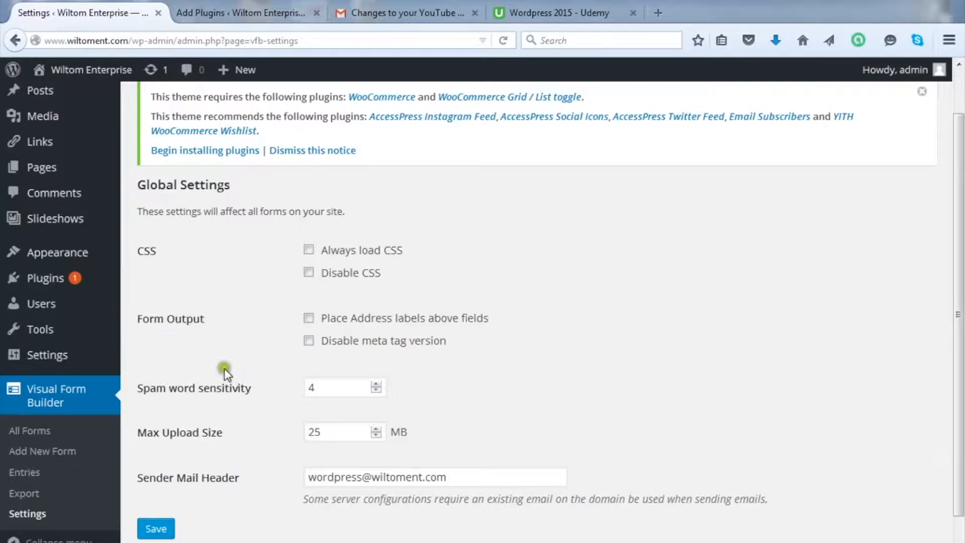
drag(951, 247, 950, 275)
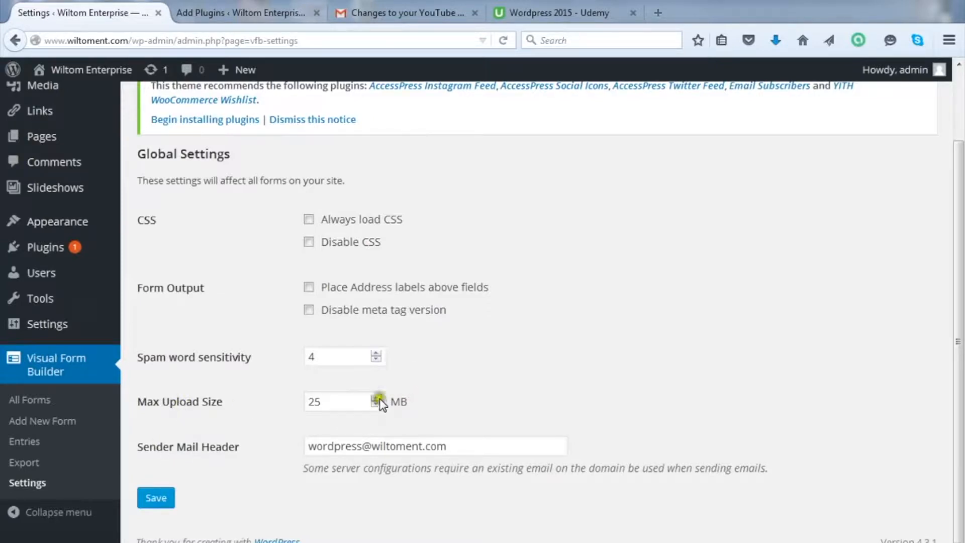
click(353, 400)
click(354, 400)
text(0)
click(393, 400)
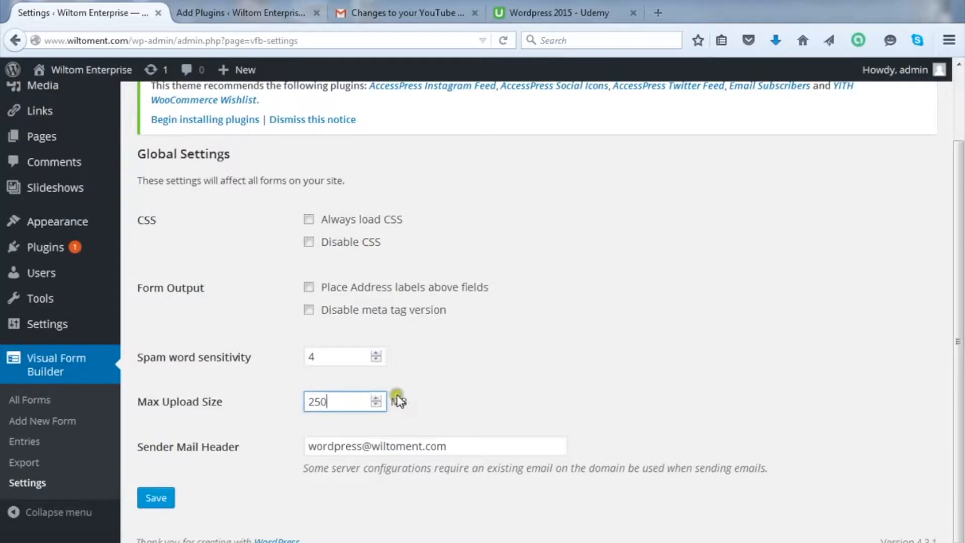
click(392, 400)
Step: Replace the Sender Mail Header with the sender's Gmail address instead of the Yahoo one
drag(959, 307, 956, 389)
drag(309, 446, 359, 445)
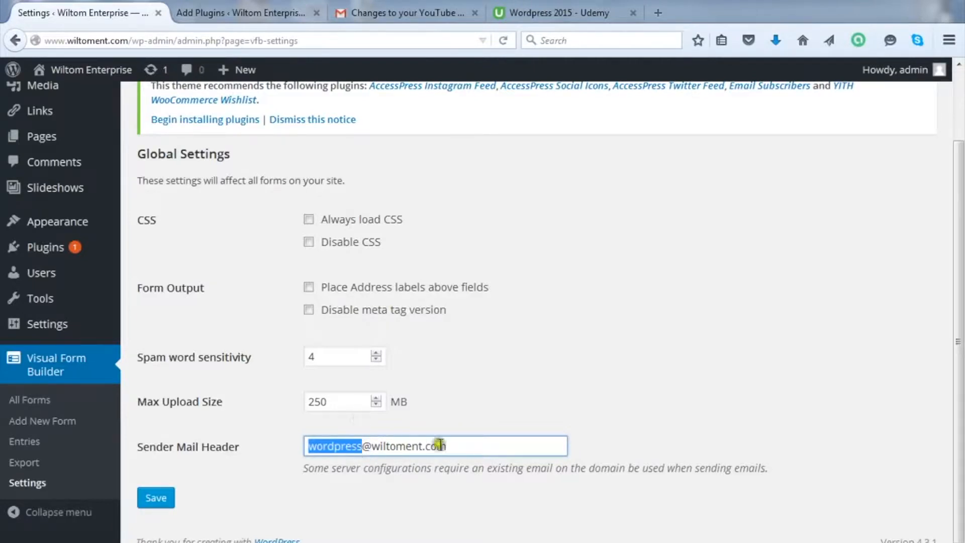
drag(450, 447, 311, 457)
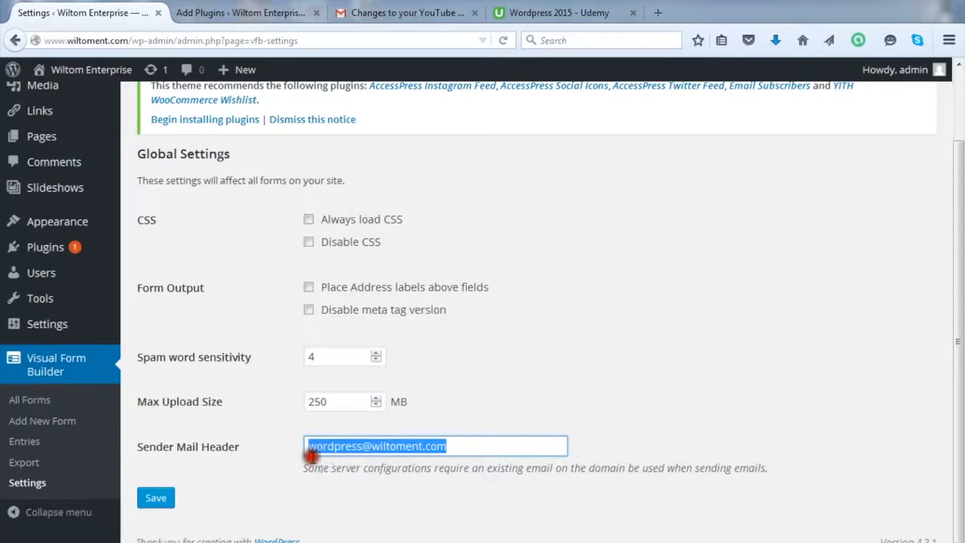
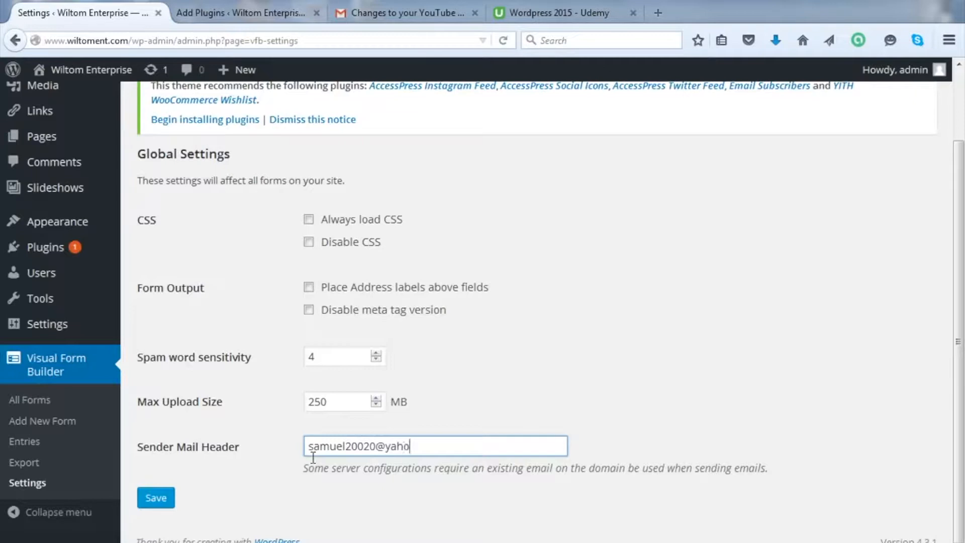
drag(440, 446, 267, 456)
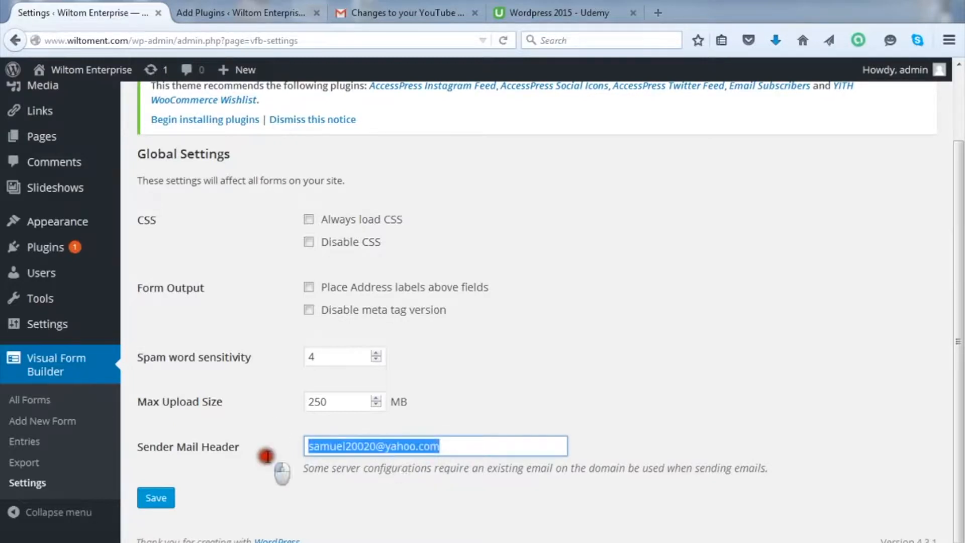
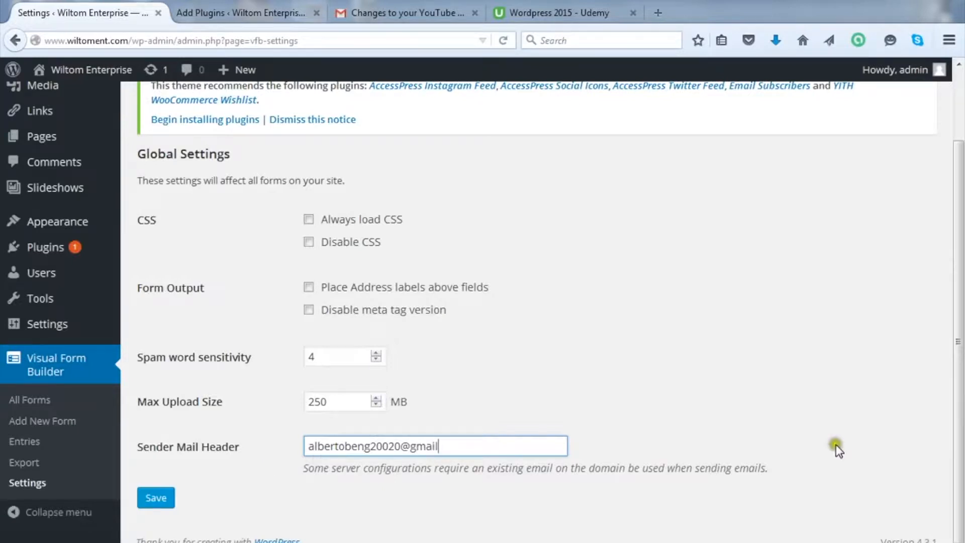
mouse_move(960, 410)
mouse_down()
mouse_move(962, 306)
mouse_move(961, 426)
mouse_up()
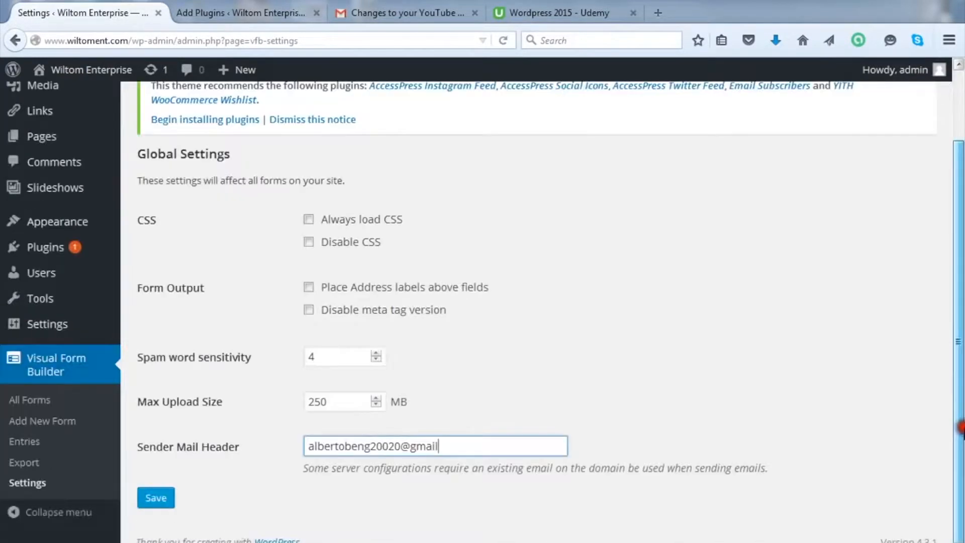
Step: Save the global settings and go to Visual Form Builder's Add New Form page
click(157, 498)
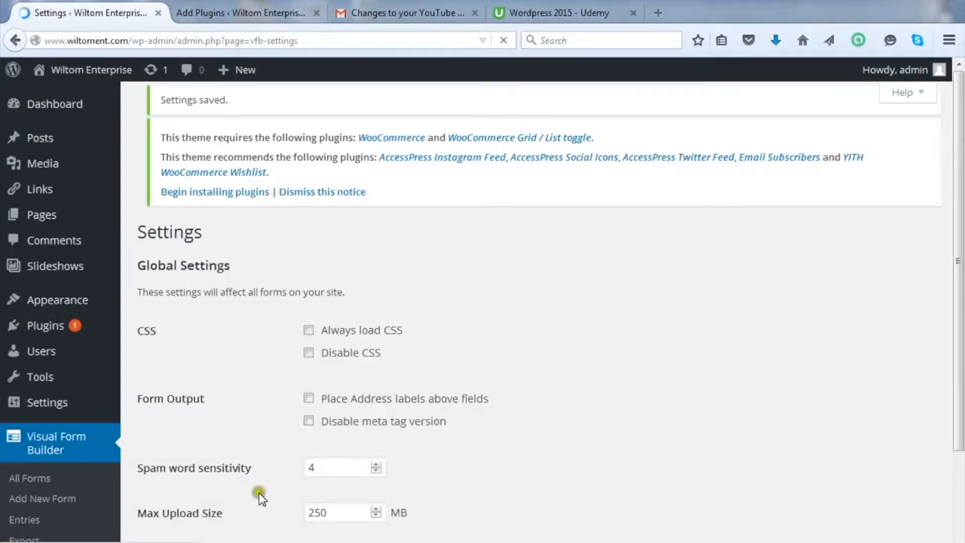
drag(960, 273, 960, 404)
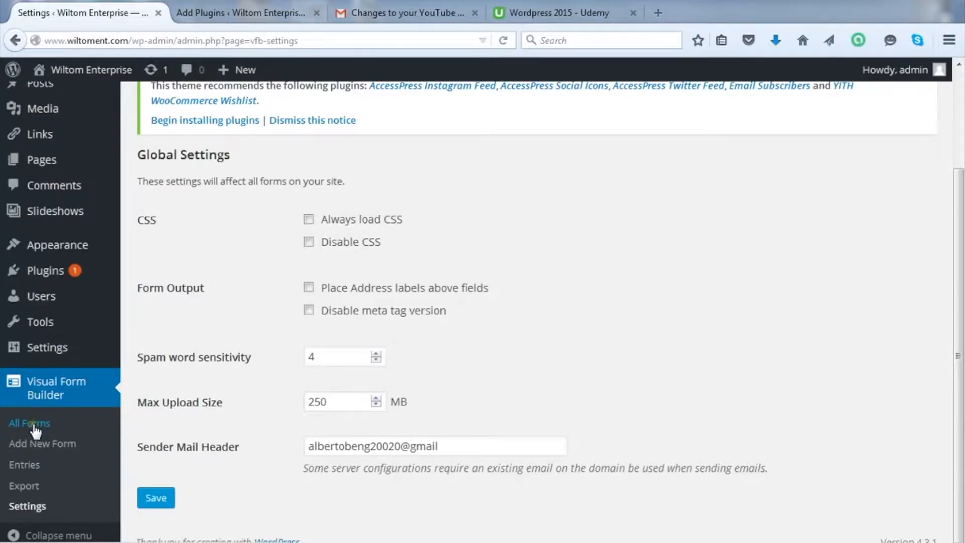
click(43, 445)
click(31, 444)
click(40, 444)
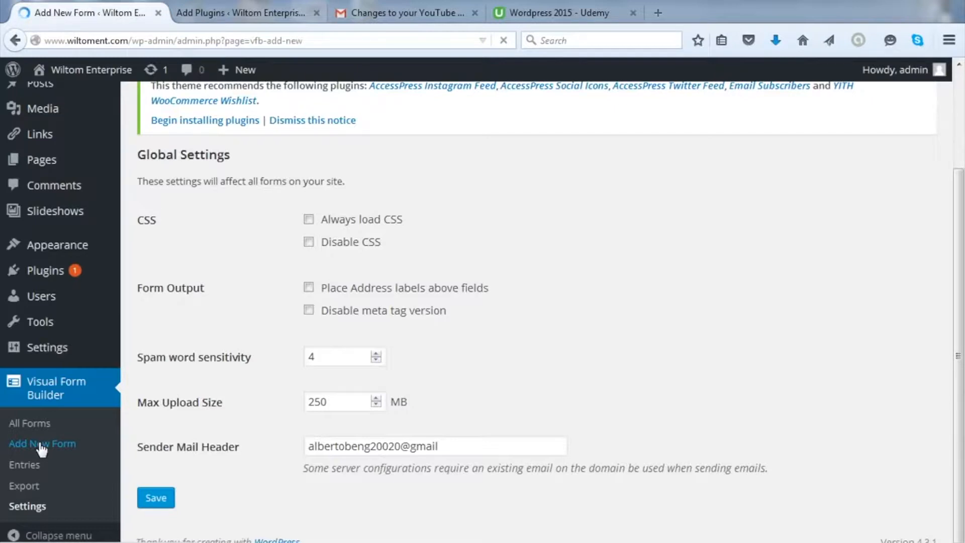
Step: Name the form 'Application Form' and enter 'Tuga Media' as the sender company
click(39, 444)
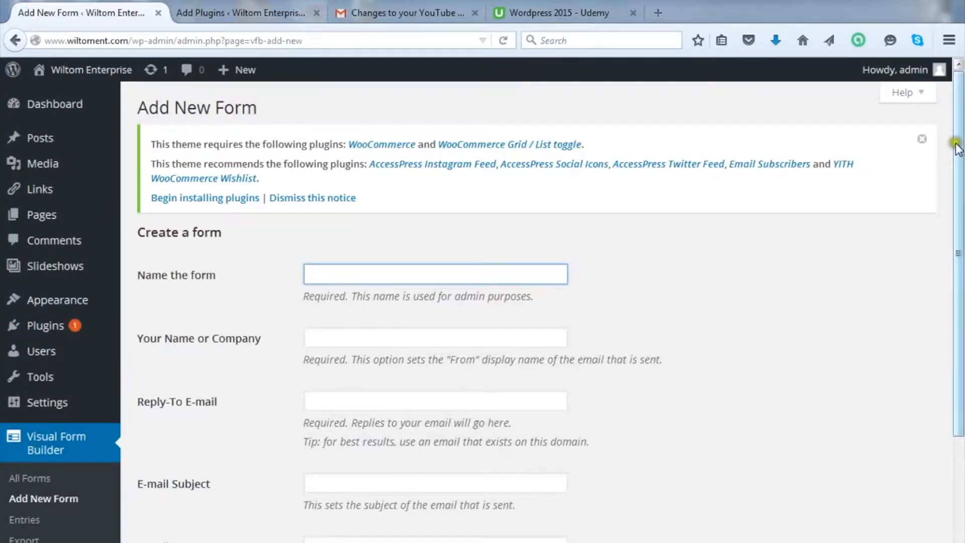
drag(957, 143, 957, 179)
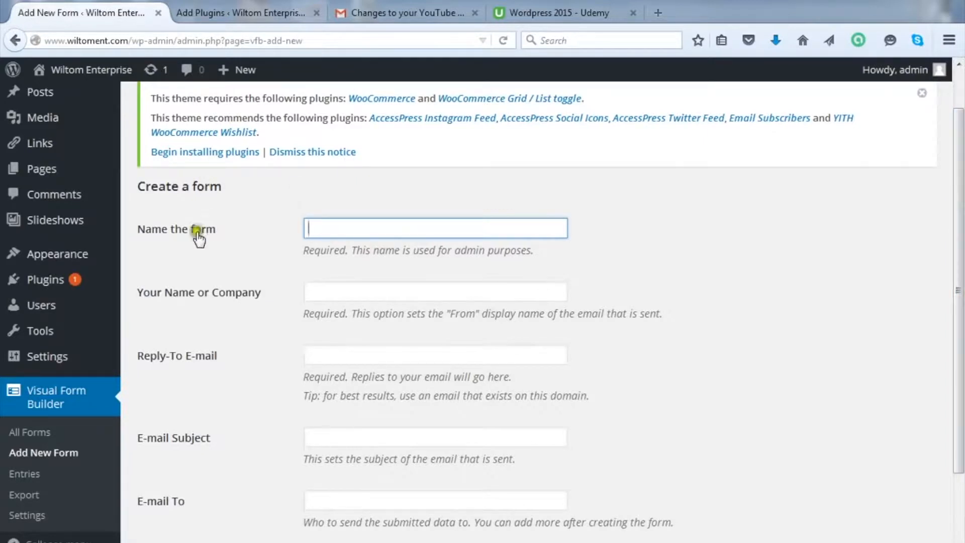
click(342, 226)
text(Application Form)
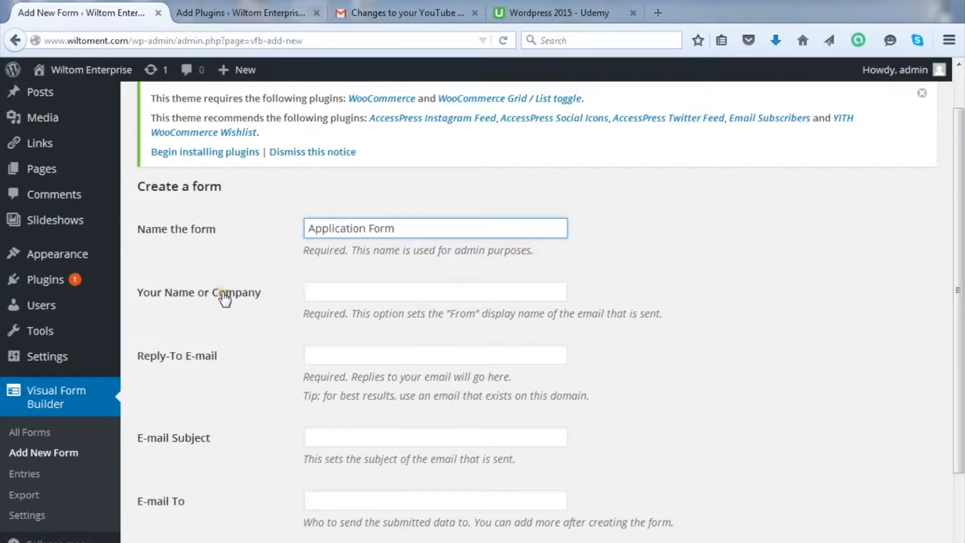
click(329, 290)
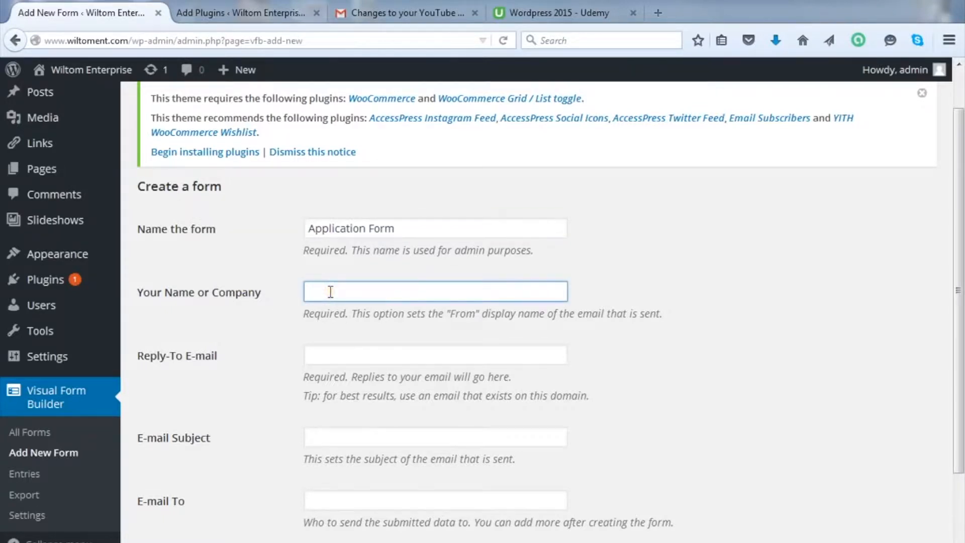
click(330, 292)
click(345, 291)
text(Tuga Media)
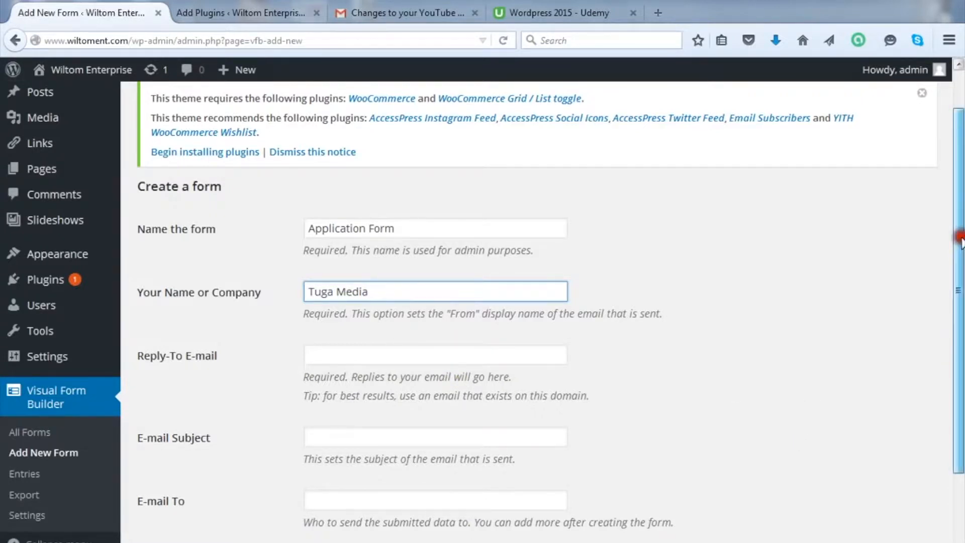
scroll(600, 294, down, 2)
Step: Enter the reply-to e-mail address and set the e-mail subject to 'JOB APPLICATION'
click(320, 300)
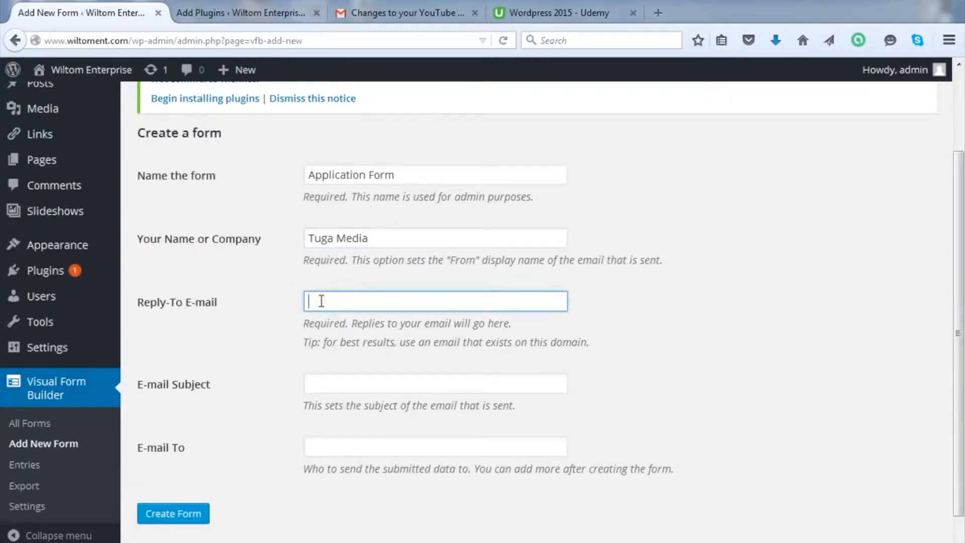
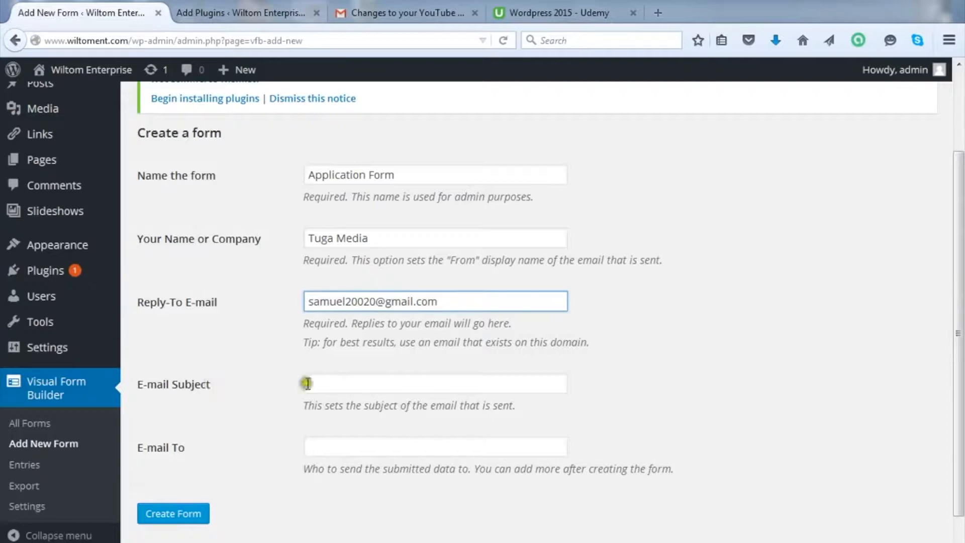
click(356, 385)
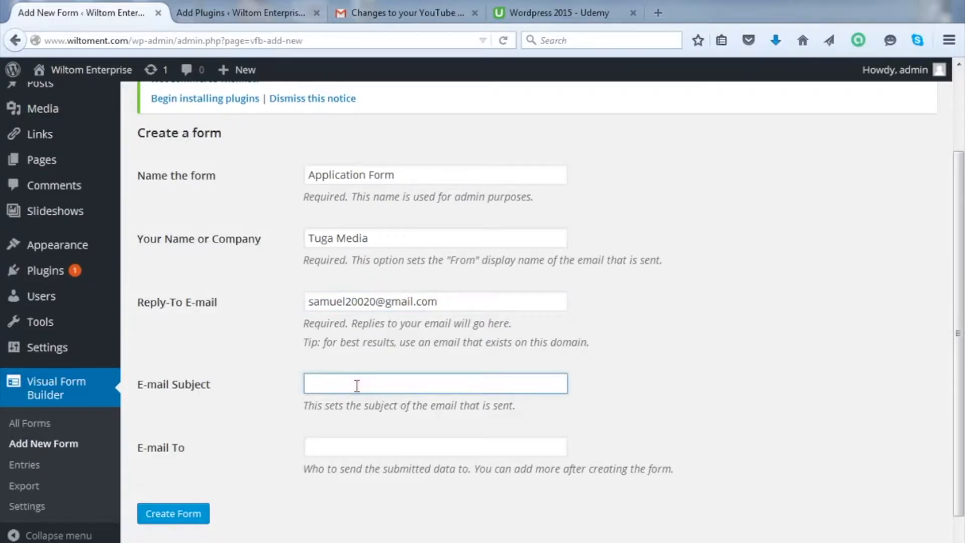
text(Job APPLICATION)
click(357, 385)
drag(326, 384, 293, 383)
key(BackSpace)
text(JOB)
click(350, 446)
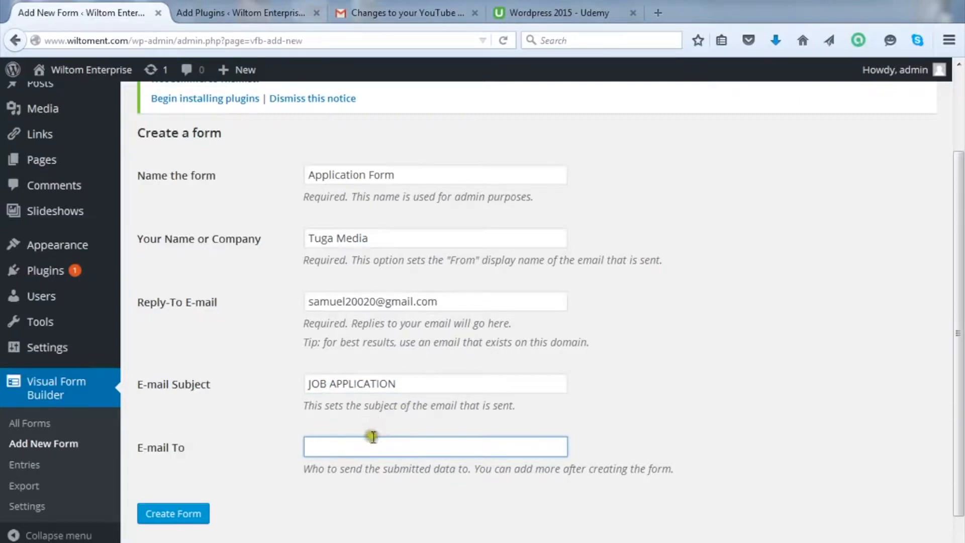
Step: Fill the E-mail To field with the recipient's Gmail address, fixing typos along the way
click(319, 446)
click(325, 447)
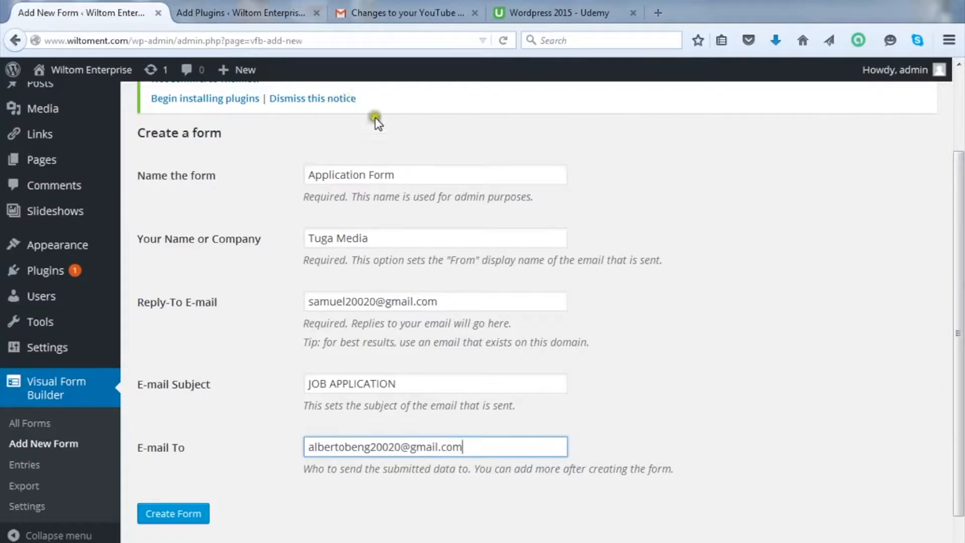
Step: Create the Application Form so its Visual Form Builder editor opens with default Fieldset, Verification and Submit items
click(188, 516)
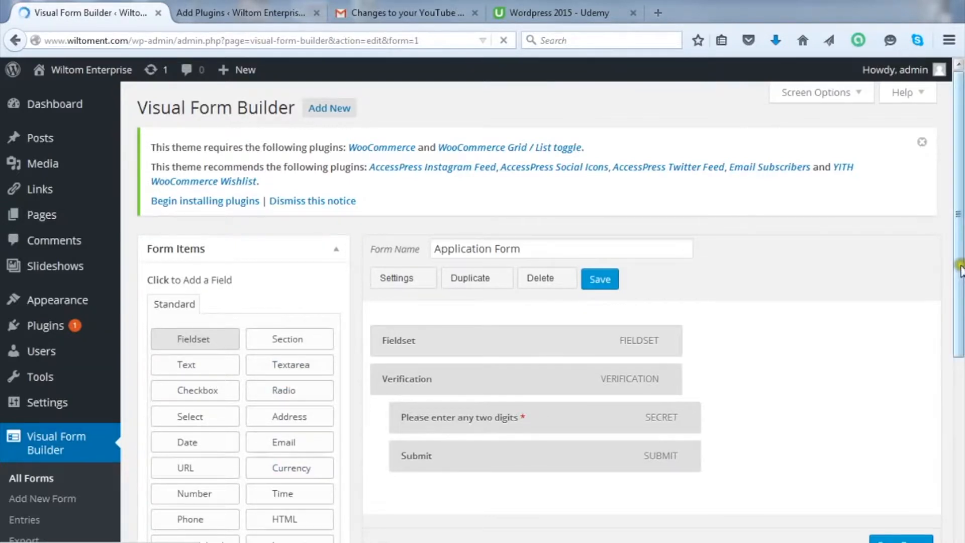
drag(958, 270, 959, 314)
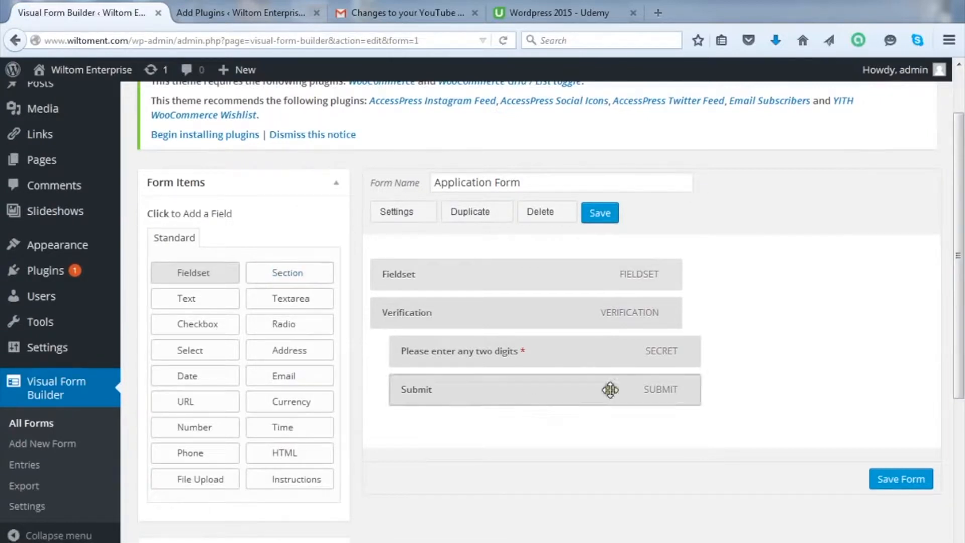
mouse_move(105, 360)
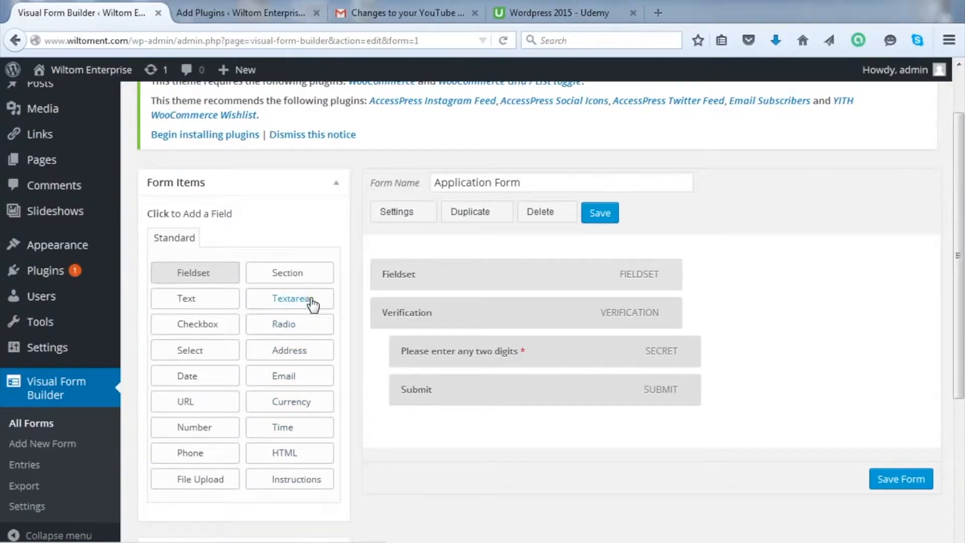
Step: Add two Text fields under the Fieldset, above Verification and Submit, and expand the first one
click(196, 300)
click(196, 300)
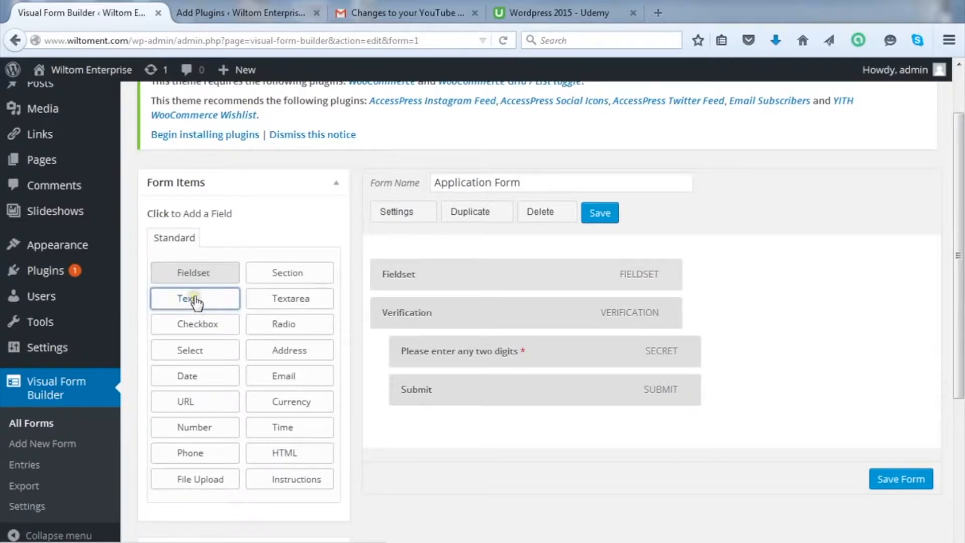
click(198, 295)
mouse_move(186, 299)
mouse_down()
mouse_move(300, 296)
mouse_move(211, 298)
mouse_move(210, 314)
mouse_move(468, 302)
mouse_up()
click(200, 300)
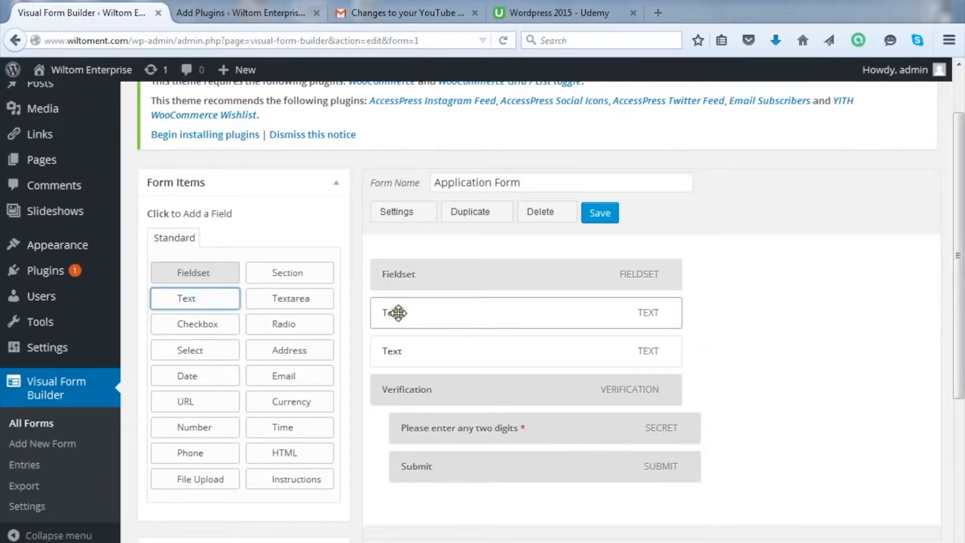
click(681, 307)
click(670, 311)
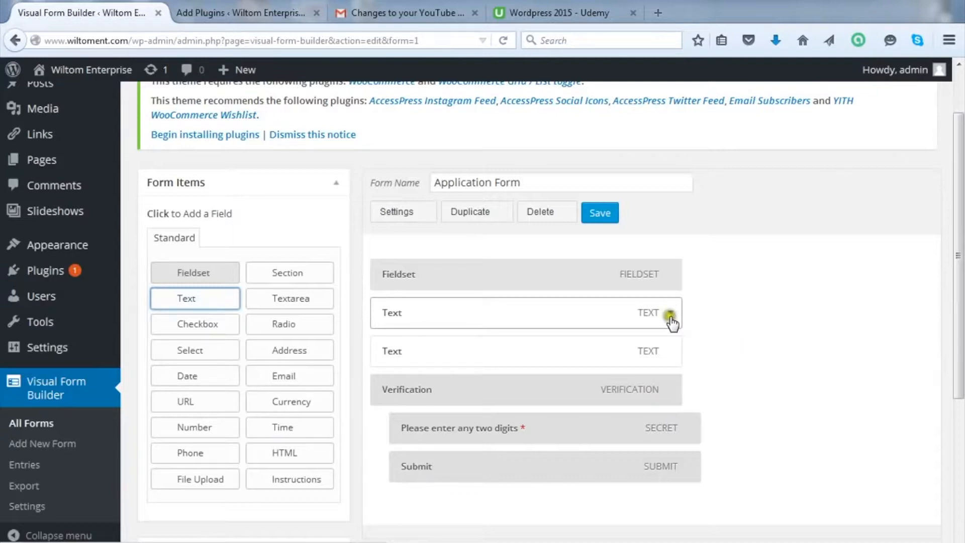
Step: Rename the first Text field to 'Your Name'
click(671, 311)
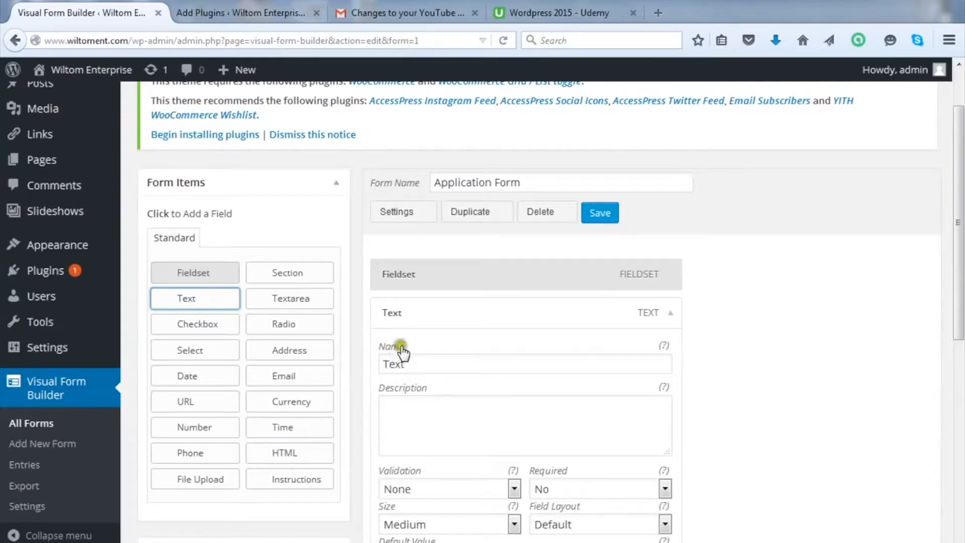
mouse_move(662, 347)
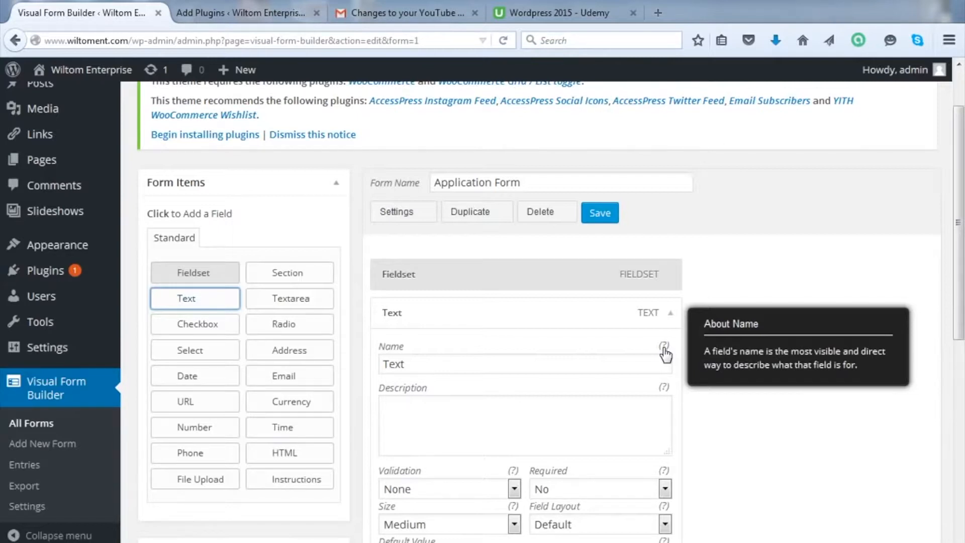
drag(467, 364, 352, 363)
text(Your Name)
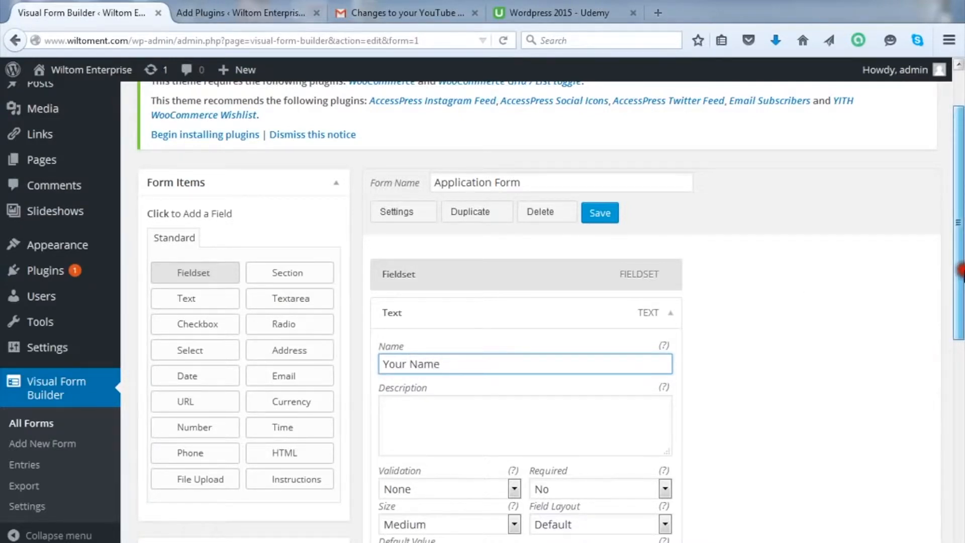
Step: Leave the Your Name field's Required setting on No
scroll(959, 271, down, 2)
scroll(582, 207, down, 2)
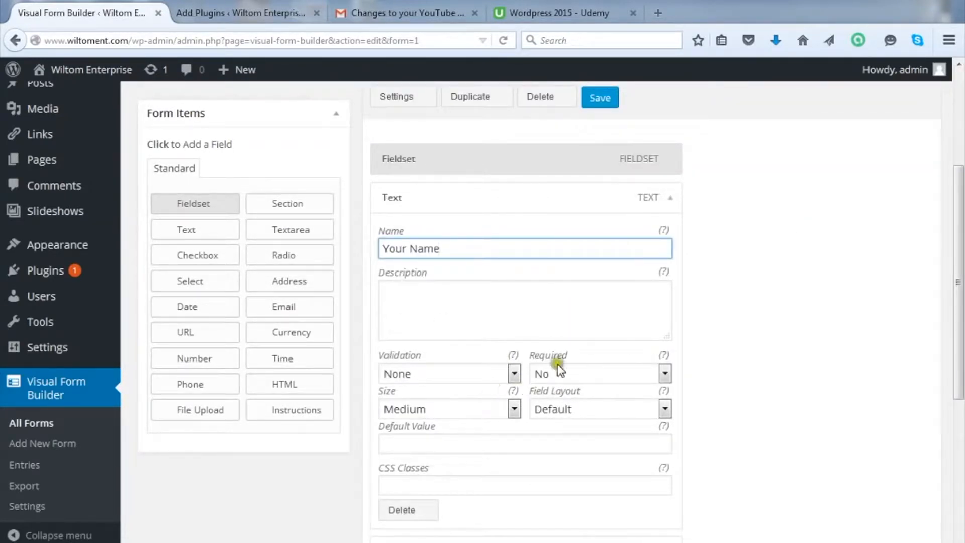
click(664, 372)
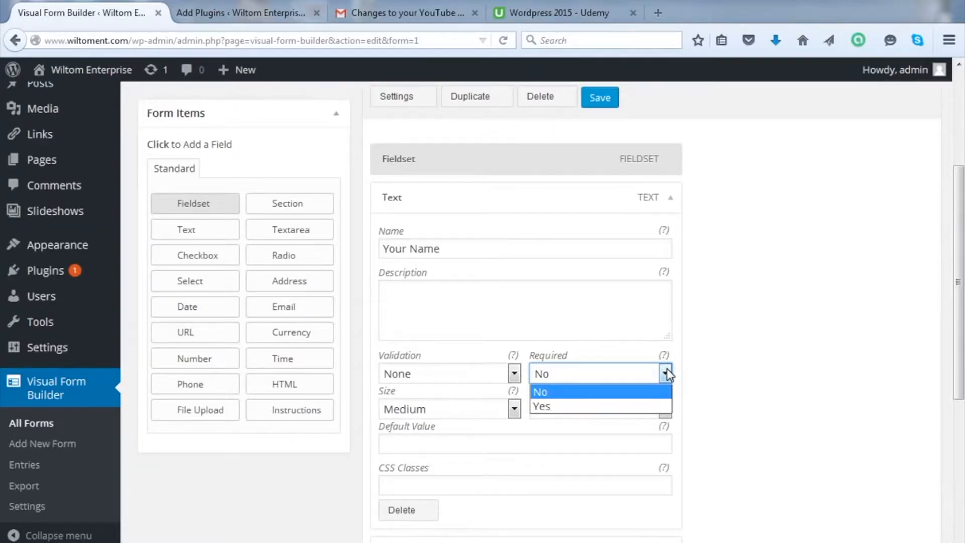
click(622, 392)
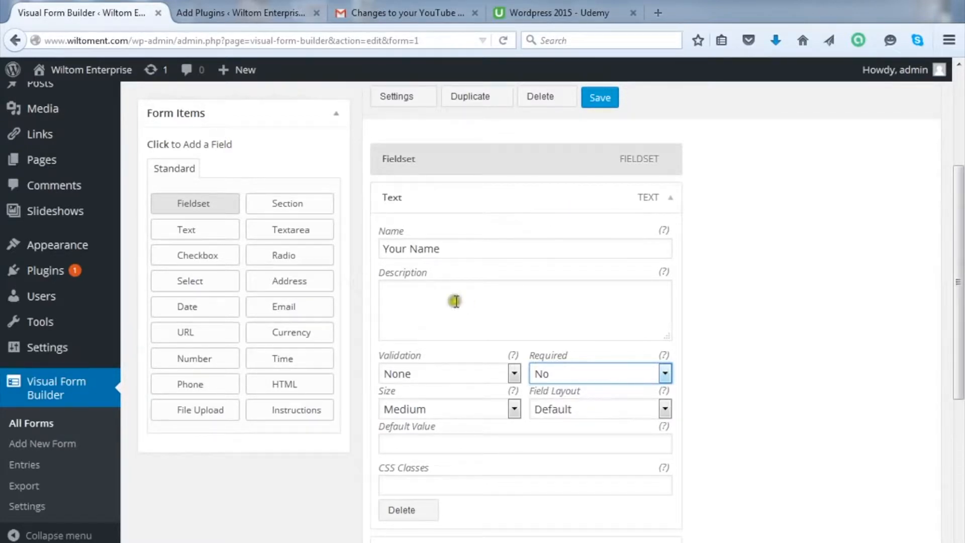
click(458, 298)
Step: Save the form so it reports 'Form updated.'
click(958, 279)
drag(959, 280, 959, 303)
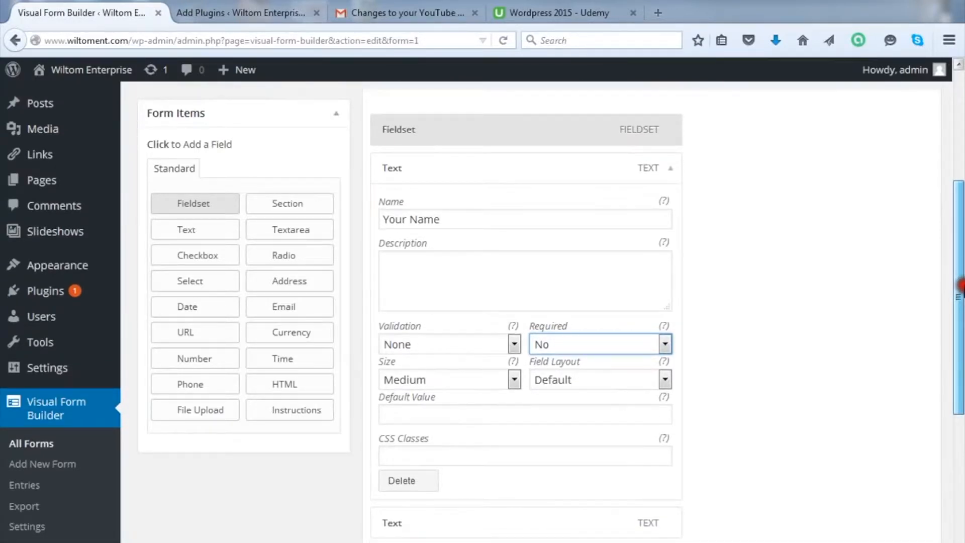
scroll(959, 289, down, 2)
scroll(960, 294, up, 6)
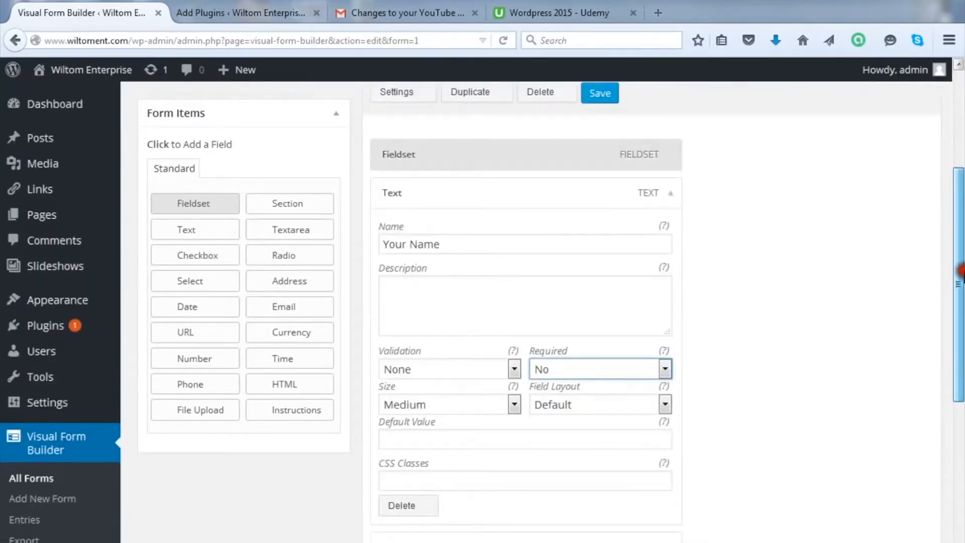
click(599, 156)
Step: Save the form, then expand the second Text field and select its name 'Text'
click(599, 156)
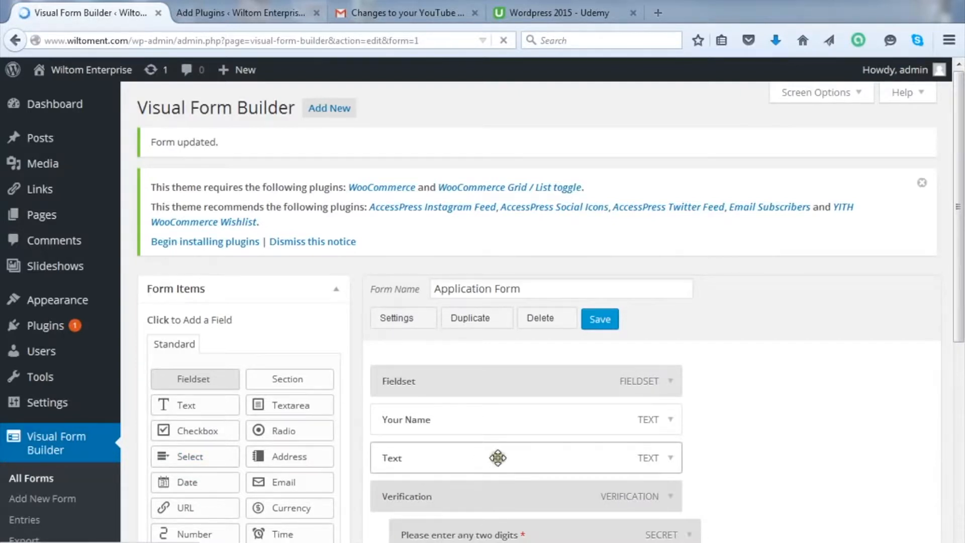
click(670, 459)
click(670, 459)
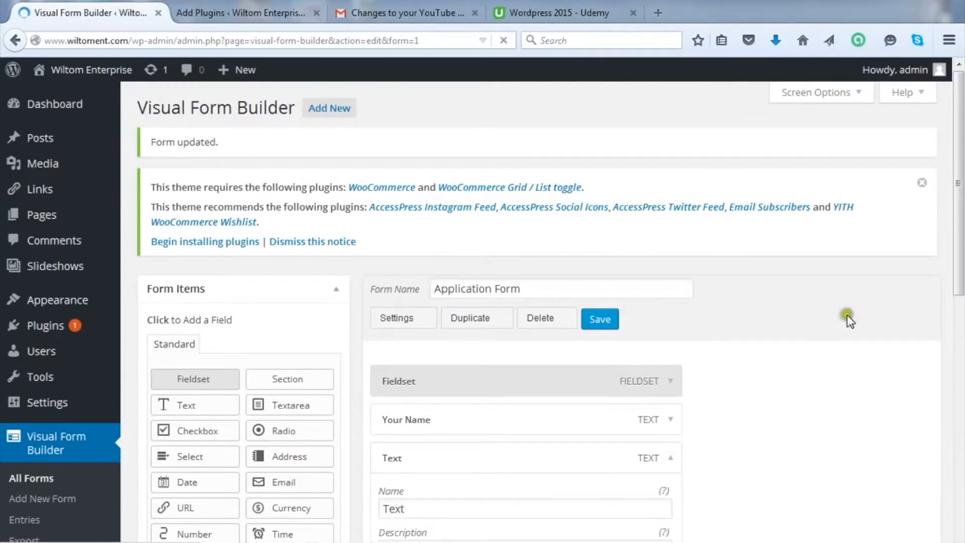
scroll(960, 145, down, 3)
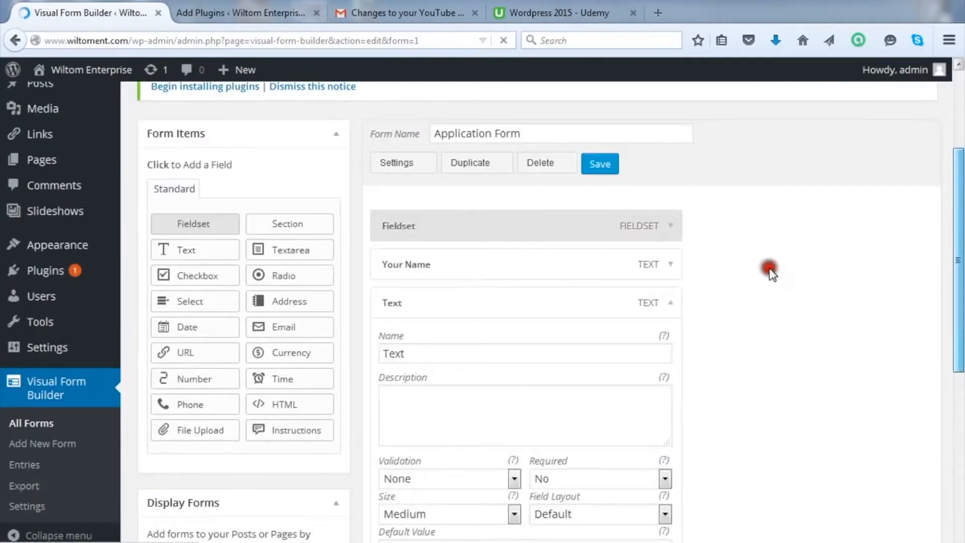
drag(413, 352, 381, 354)
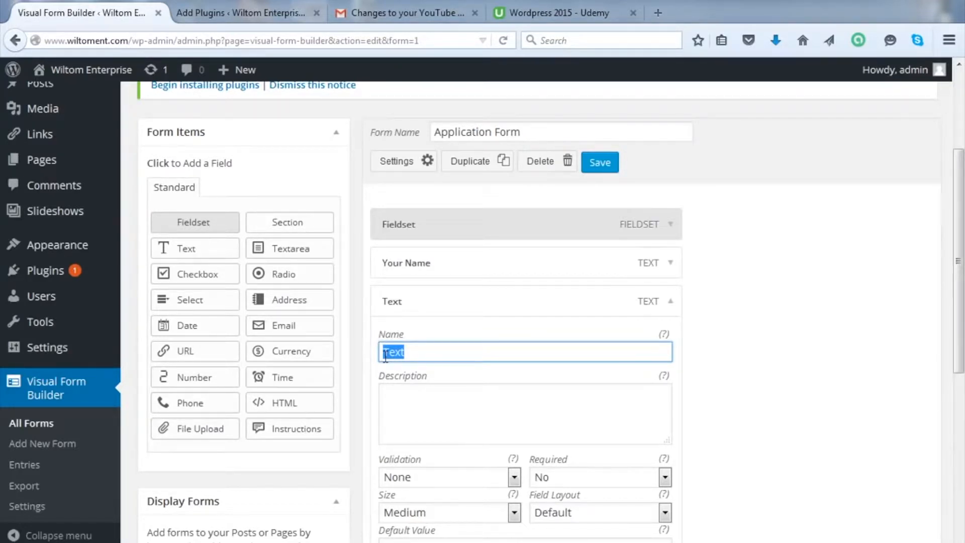
Step: Rename the second Text field to 'Previous School or Company' and save the form
text(P)
text(re)
text(vis)
text(ous)
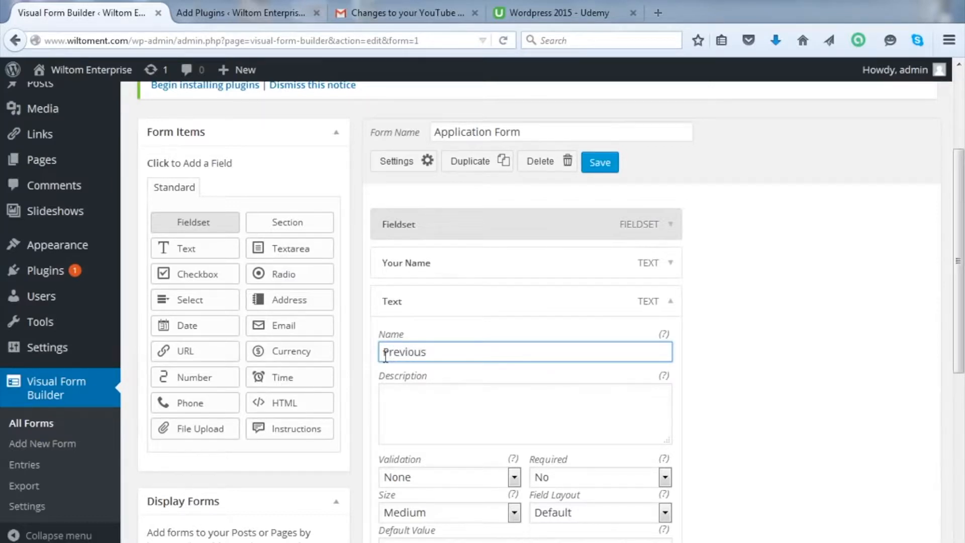
text( School or Company)
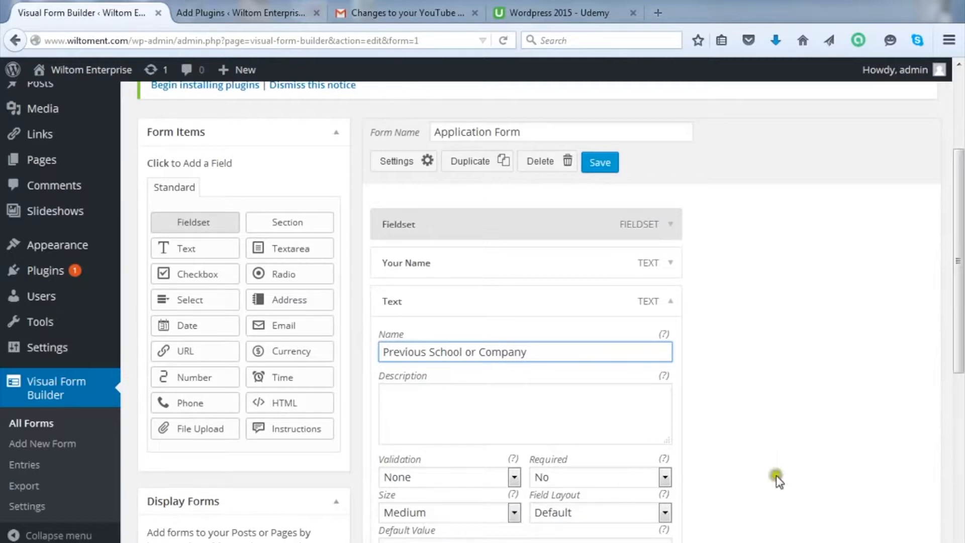
scroll(957, 262, down, 2)
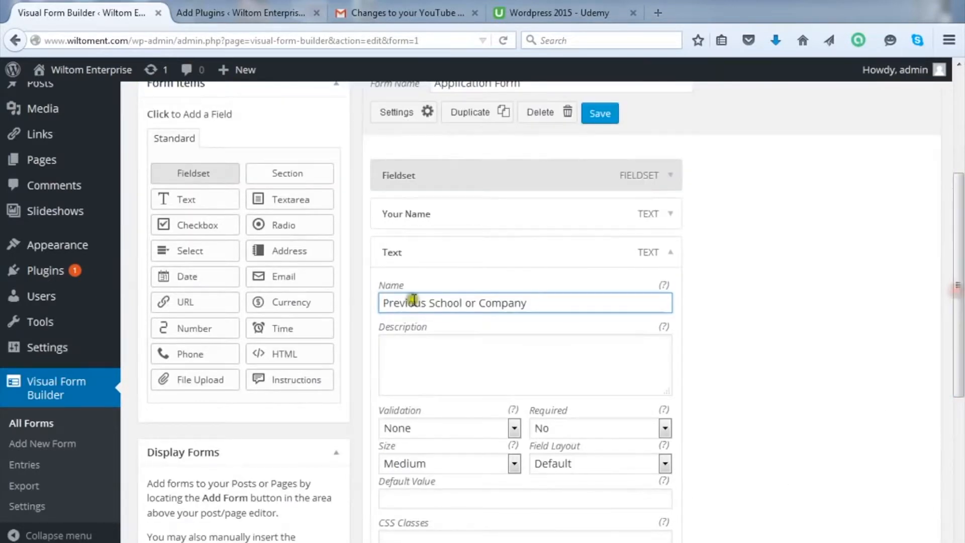
click(598, 113)
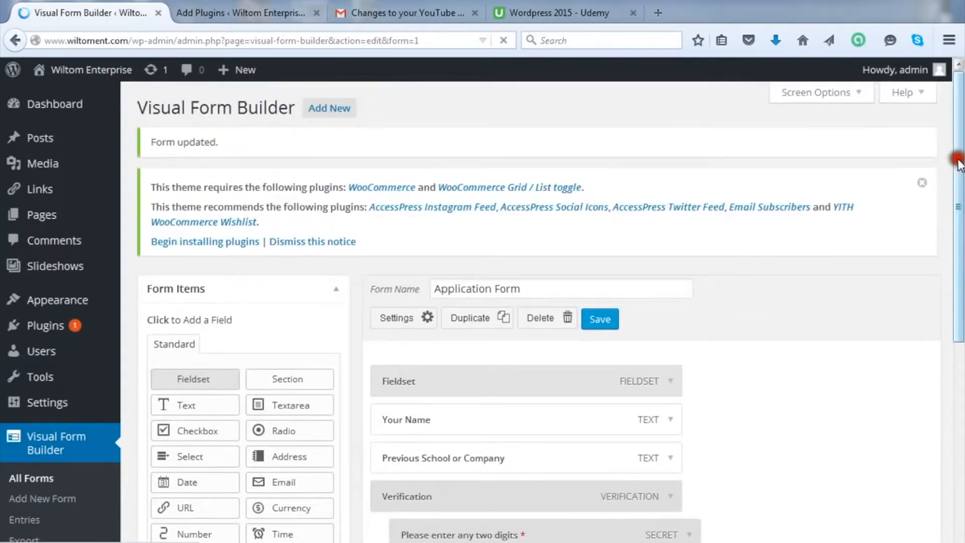
Step: Add an Email field directly below the Previous School or Company field
drag(958, 163, 959, 231)
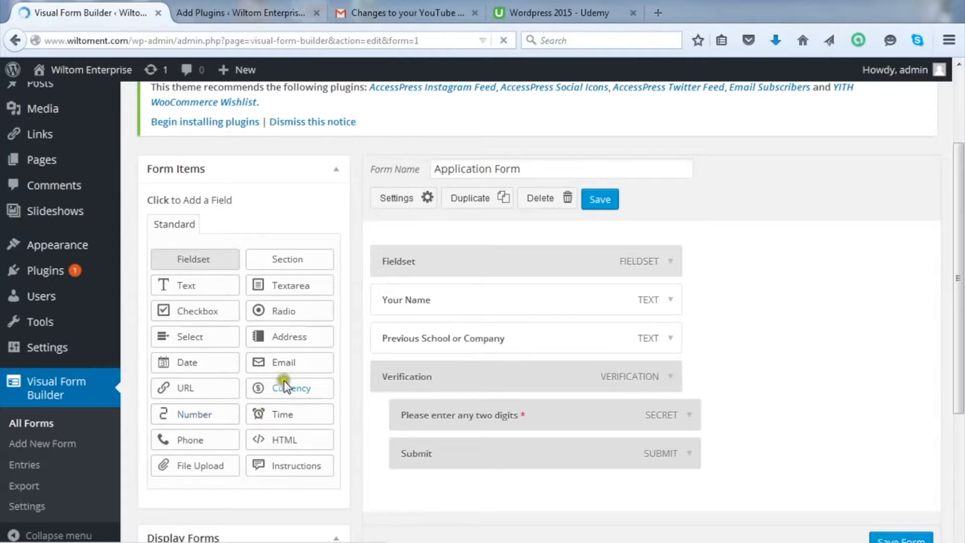
click(290, 364)
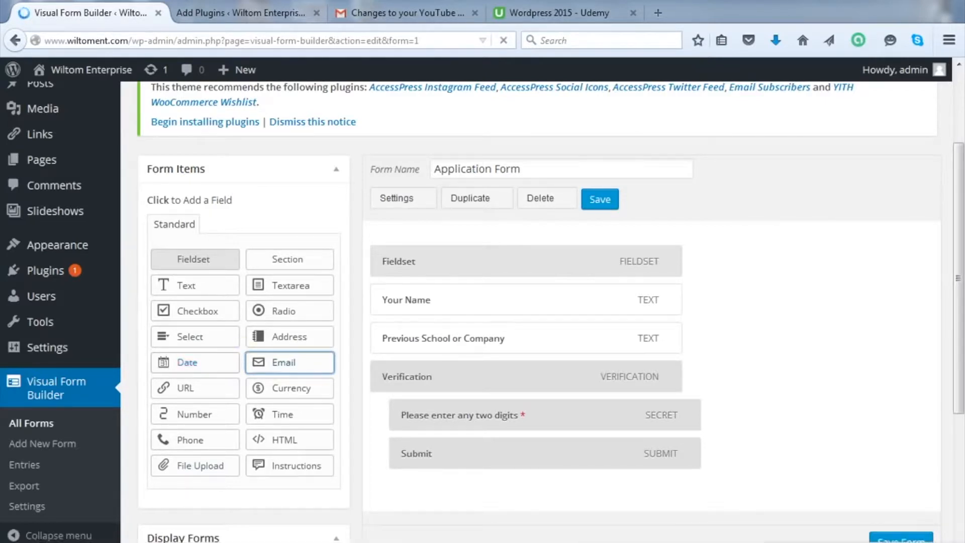
click(252, 360)
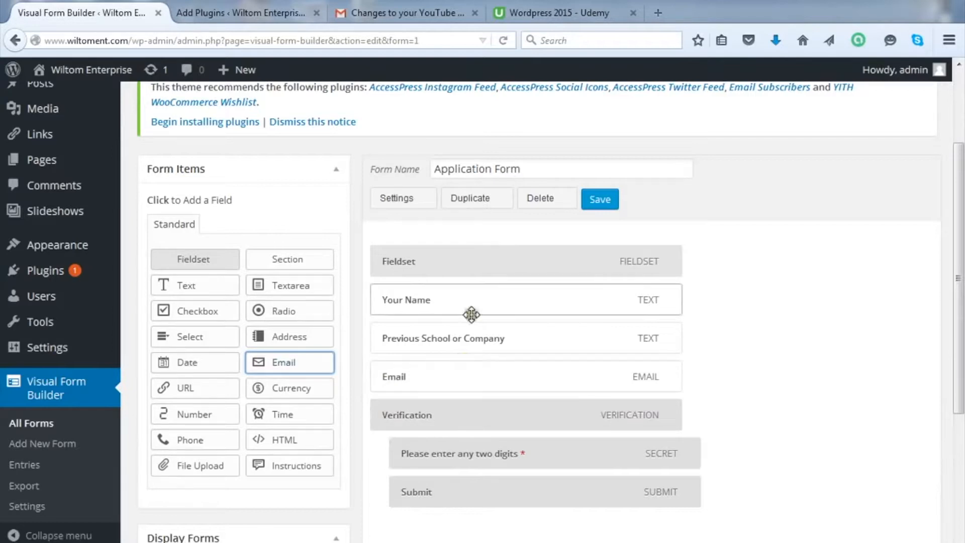
Step: Set the Email field's Required option to Yes
click(672, 377)
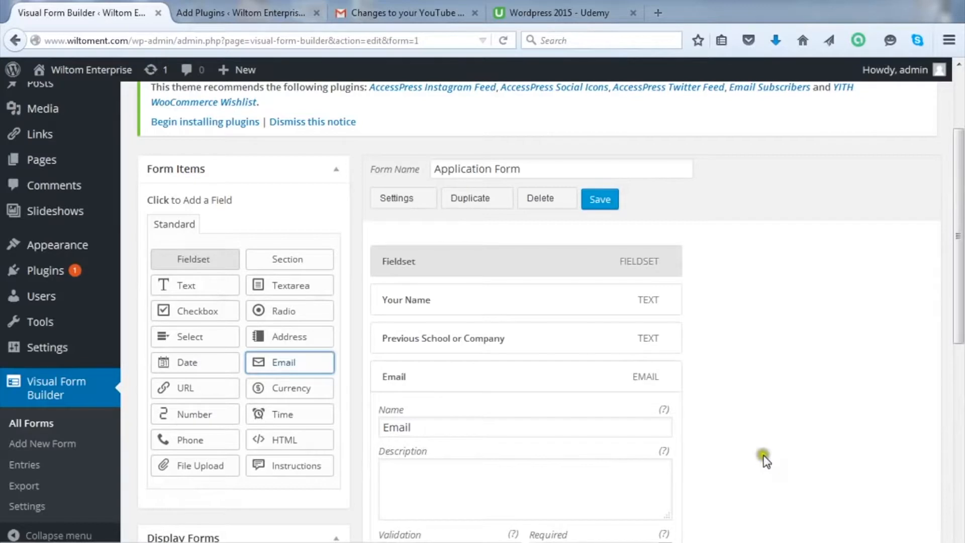
scroll(959, 221, down, 3)
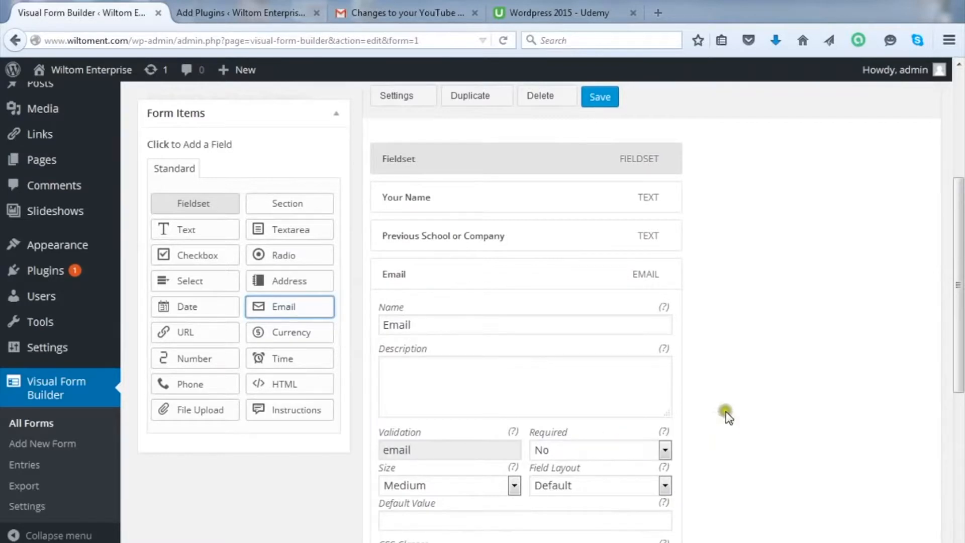
click(664, 449)
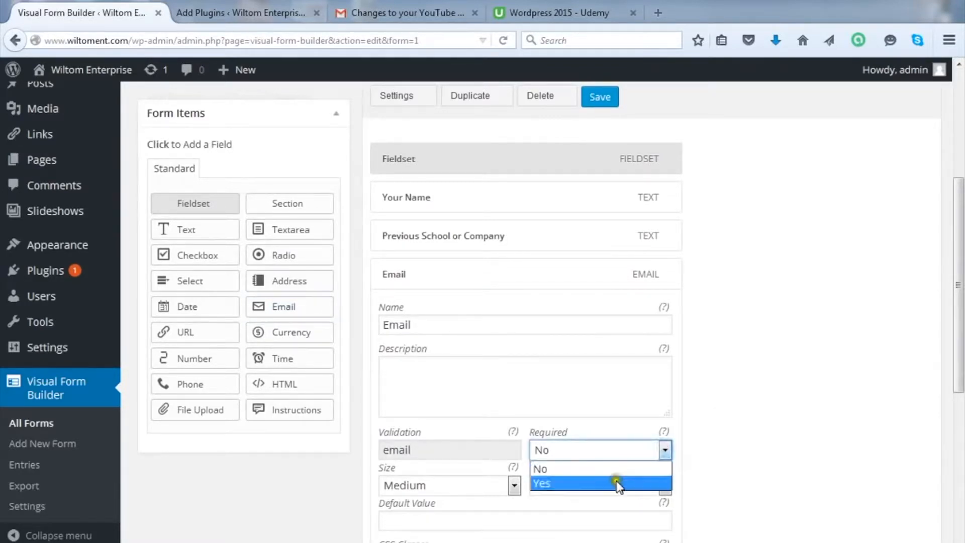
click(619, 481)
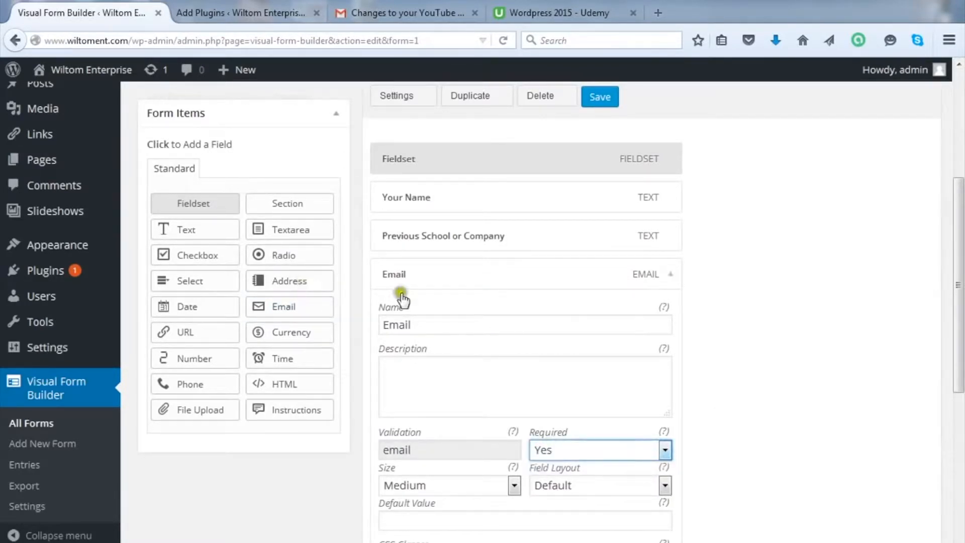
click(417, 325)
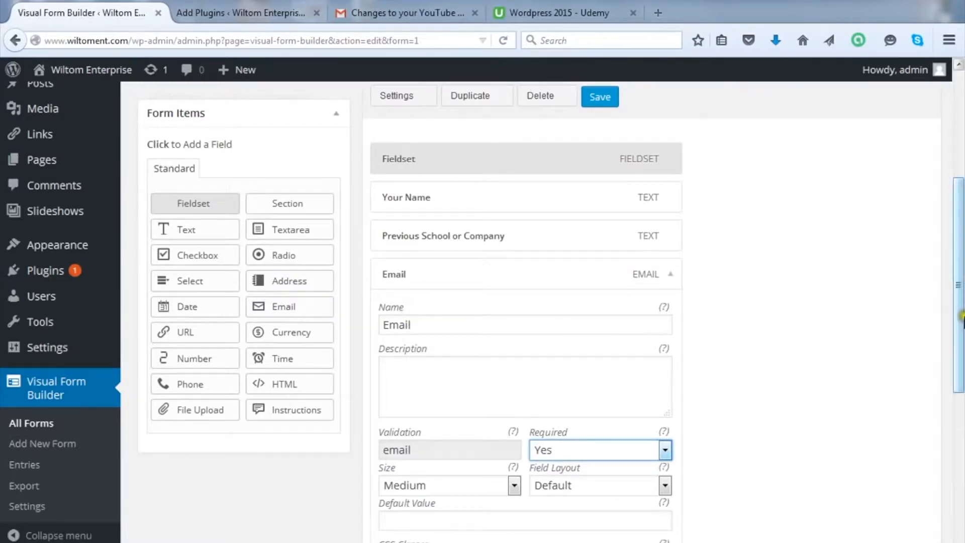
Step: Save the form and add a Date field
scroll(960, 357, down, 3)
drag(960, 358, 959, 295)
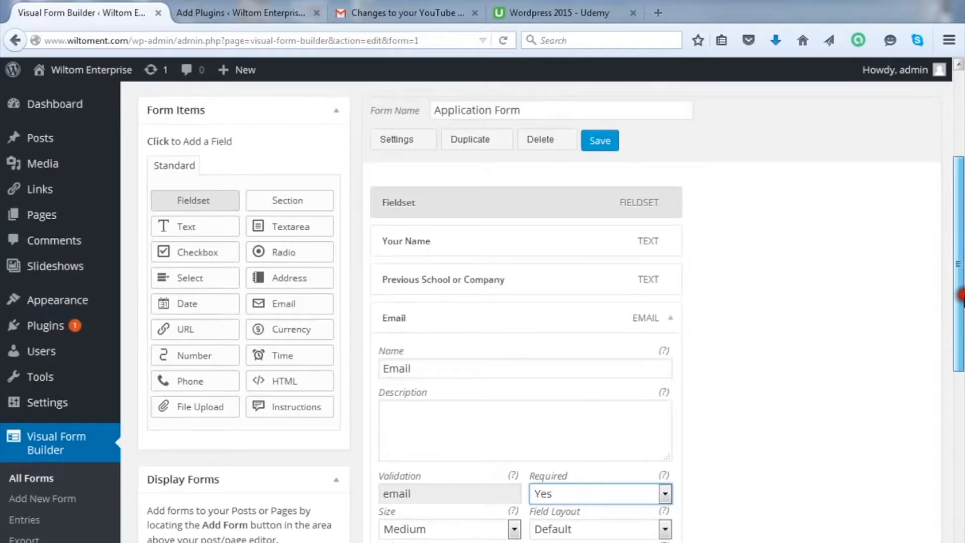
click(603, 142)
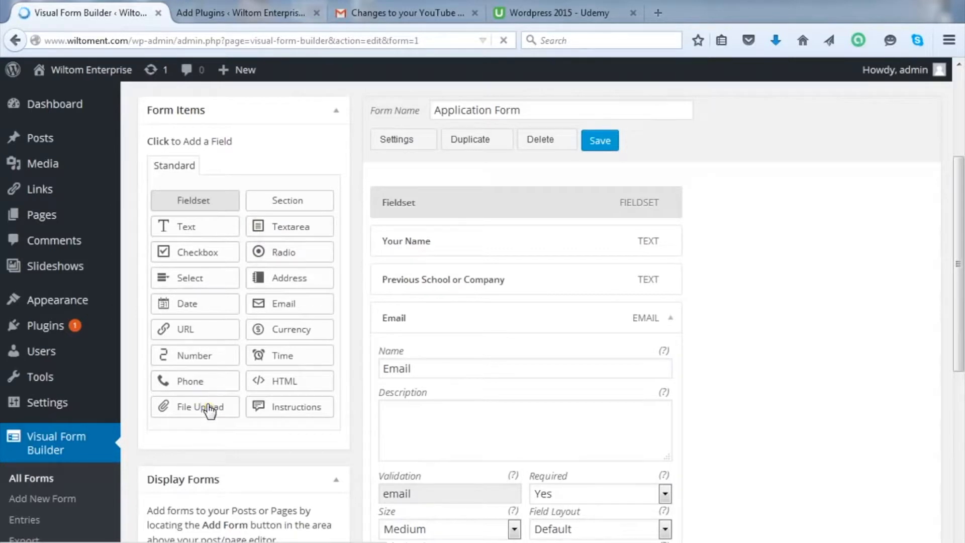
click(181, 305)
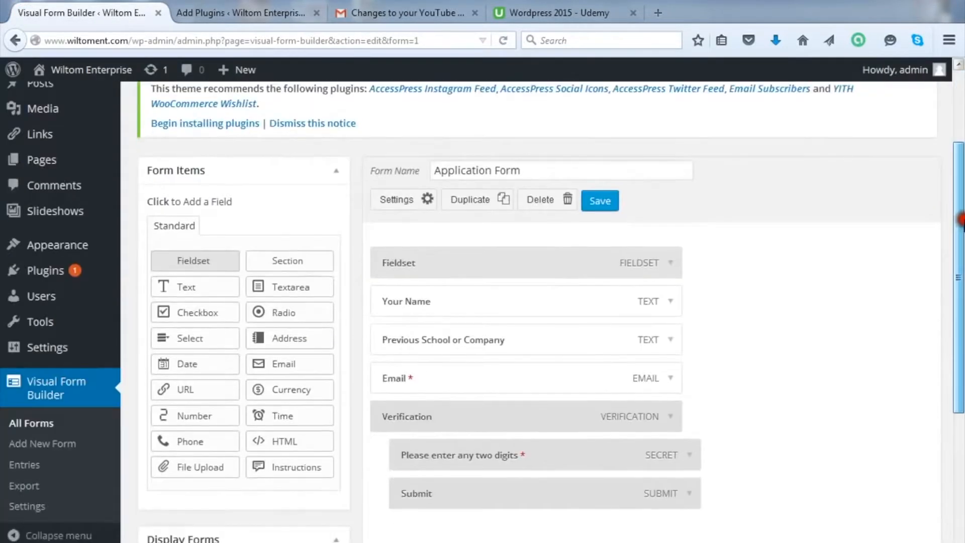
Step: Add Date fields after the required Email field
click(196, 365)
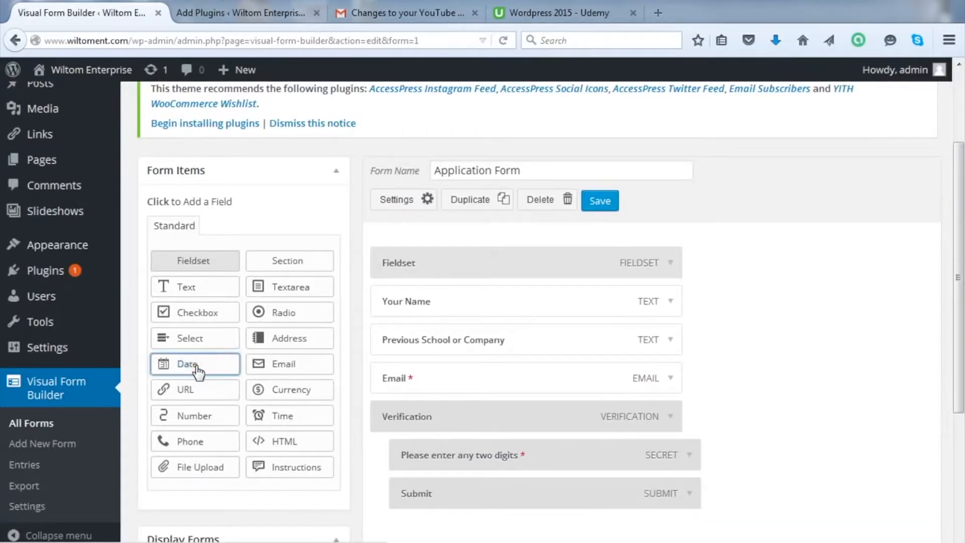
click(197, 366)
drag(608, 471, 400, 420)
click(179, 362)
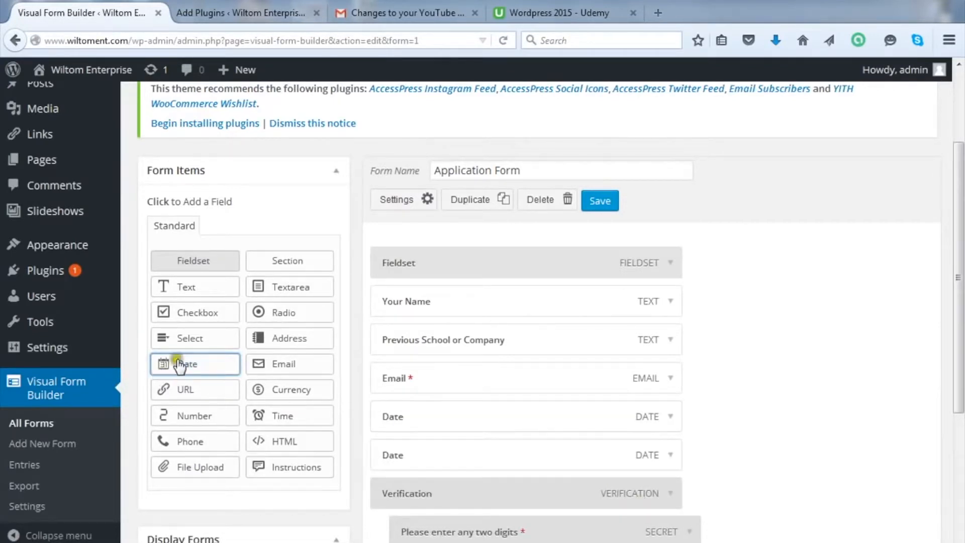
Step: Delete the duplicate second Date field, confirming the removal with OK
click(683, 459)
click(670, 457)
drag(958, 314, 960, 387)
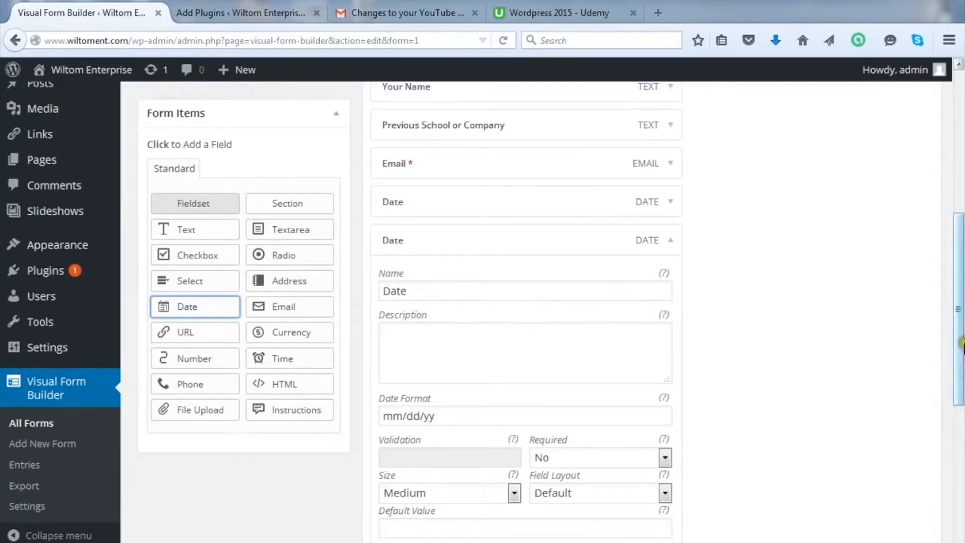
drag(961, 332, 961, 370)
click(418, 508)
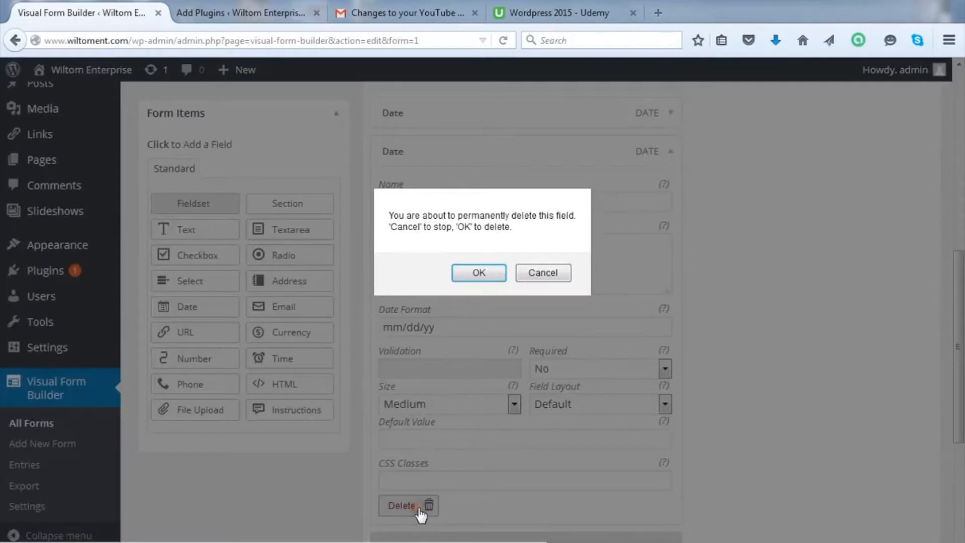
click(486, 273)
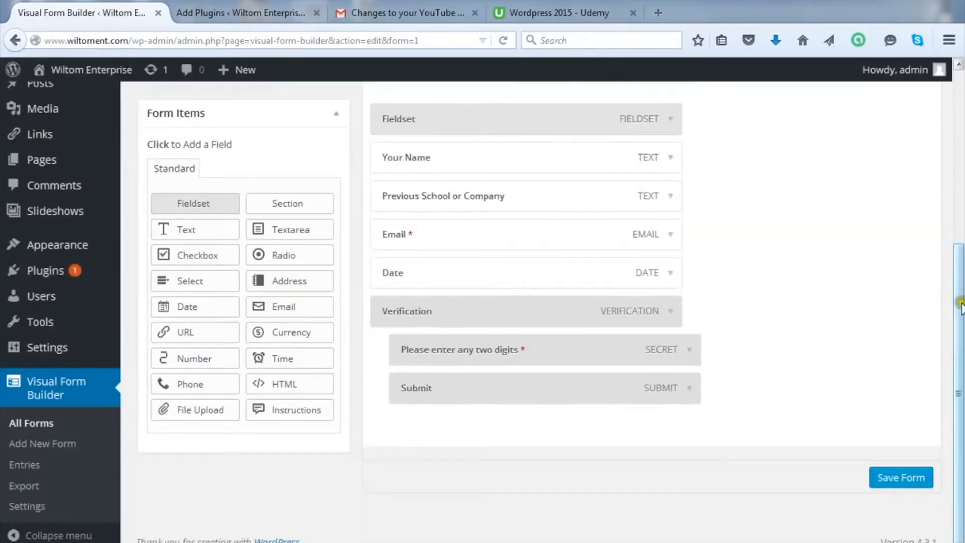
drag(960, 304, 879, 216)
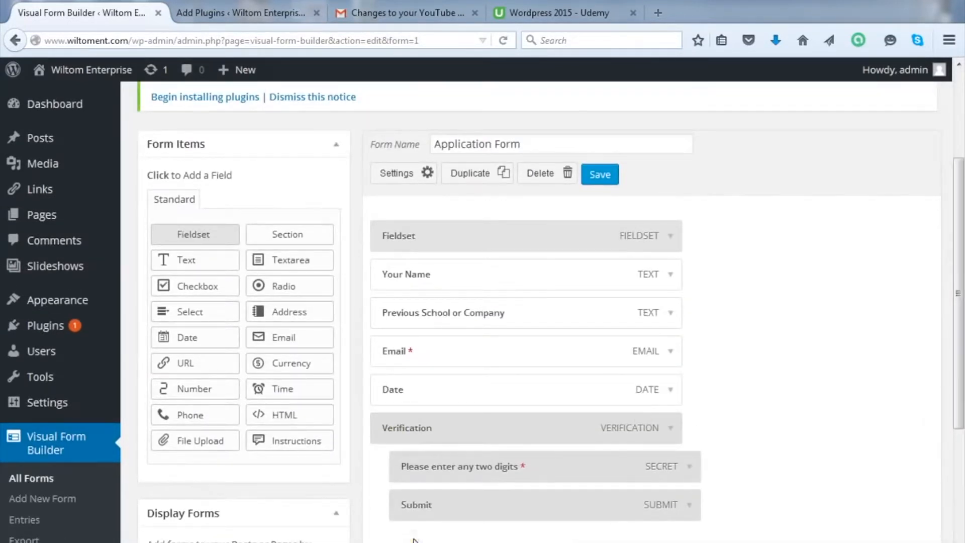
click(554, 174)
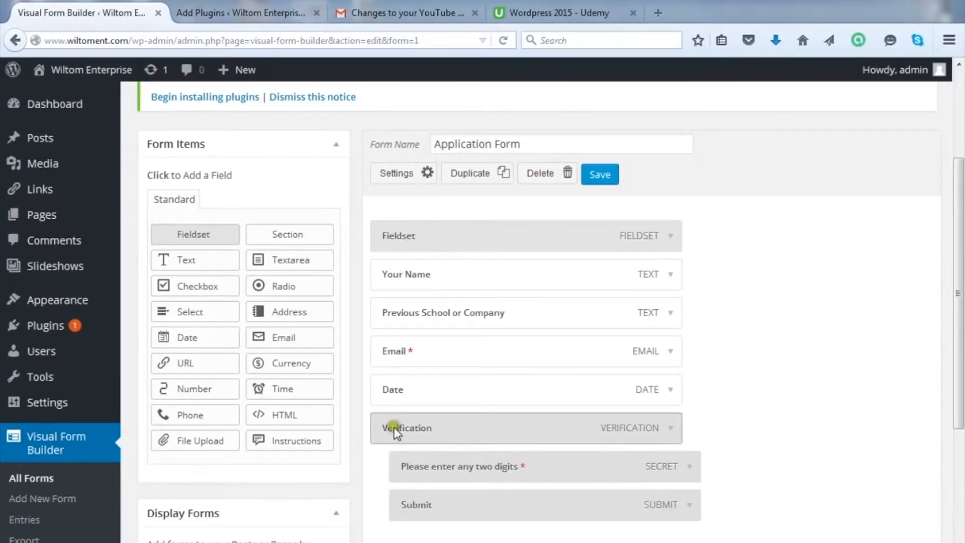
click(671, 390)
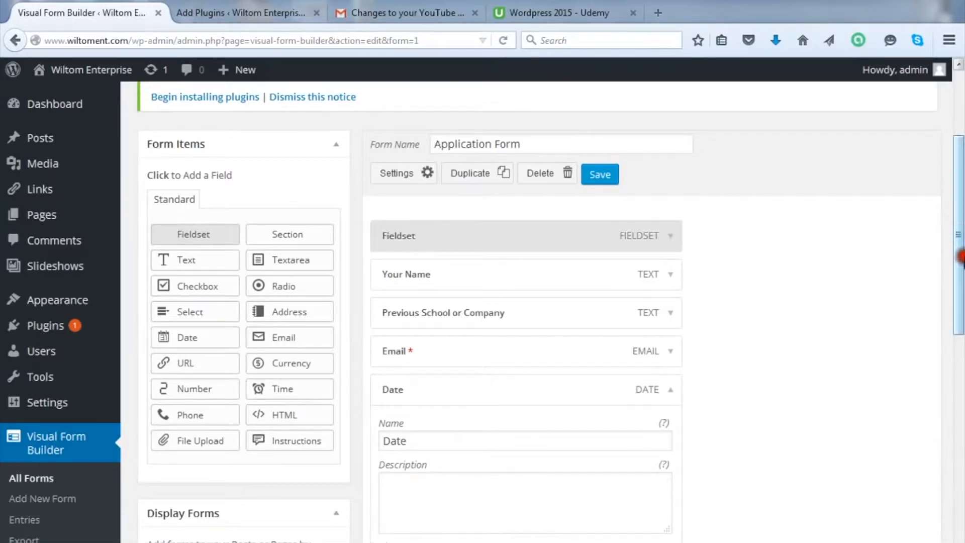
scroll(959, 252, down, 3)
scroll(959, 297, down, 2)
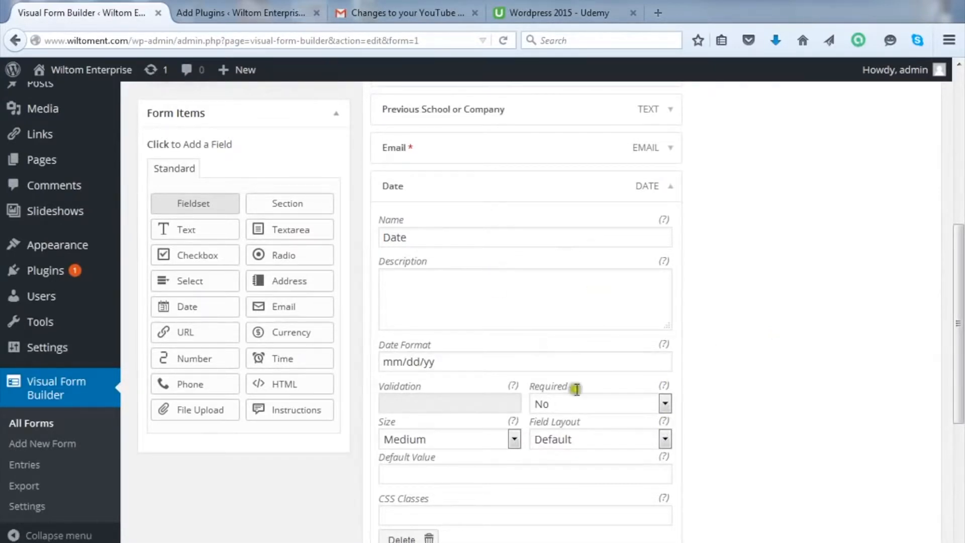
click(957, 388)
drag(957, 388, 960, 343)
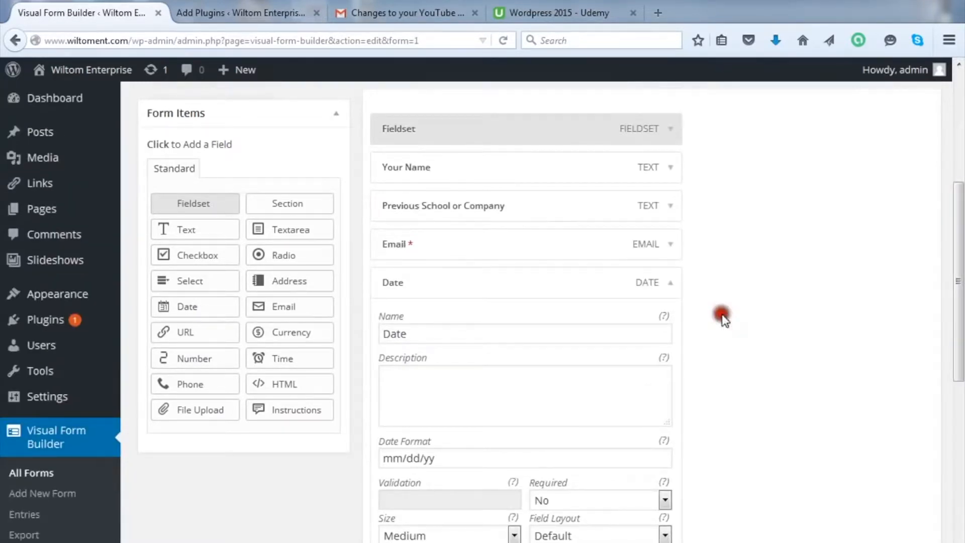
click(669, 286)
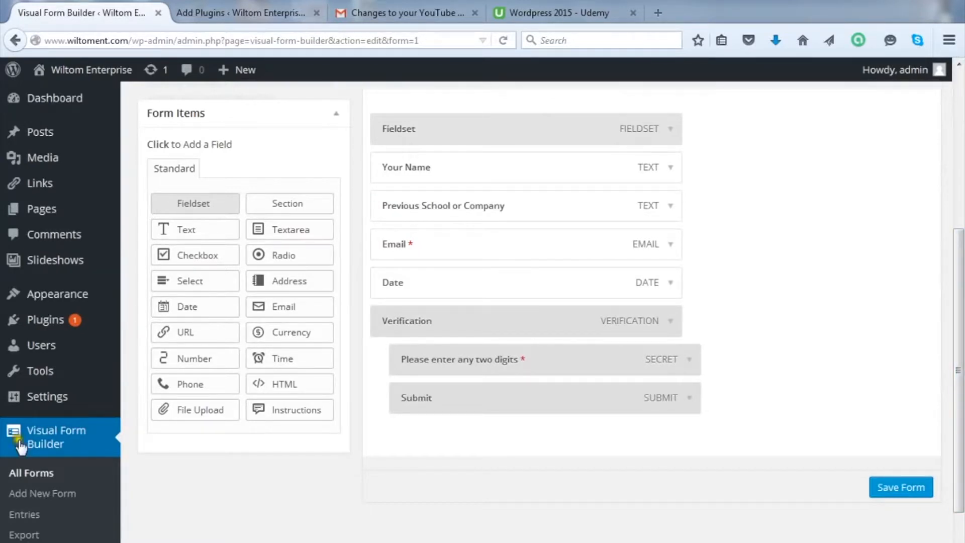
mouse_move(4, 396)
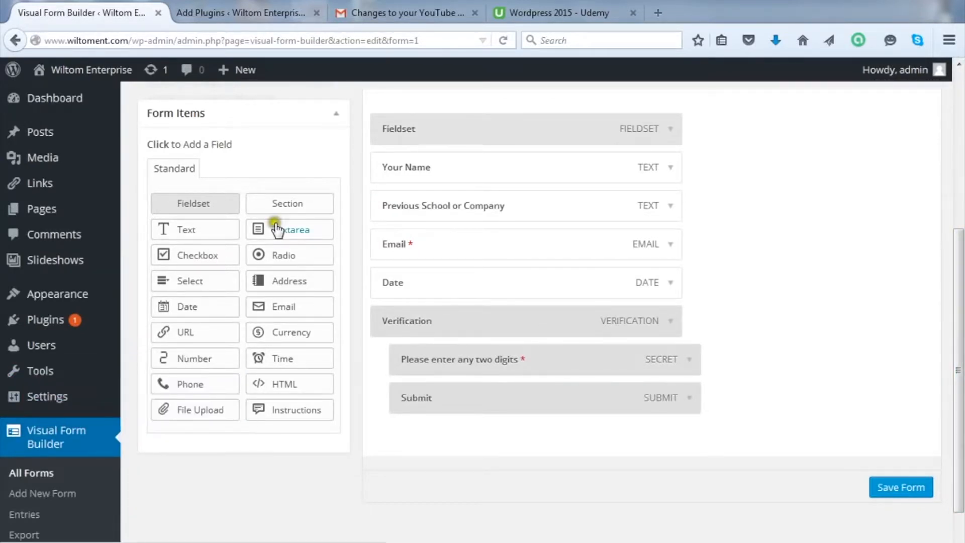
Step: Add a Checkbox field and rename it 'Select Courses'
click(201, 256)
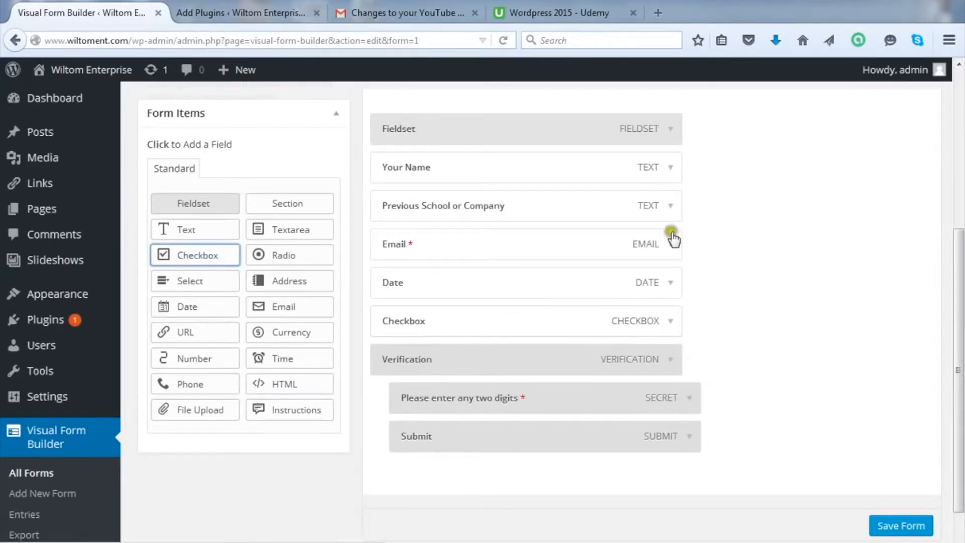
click(671, 322)
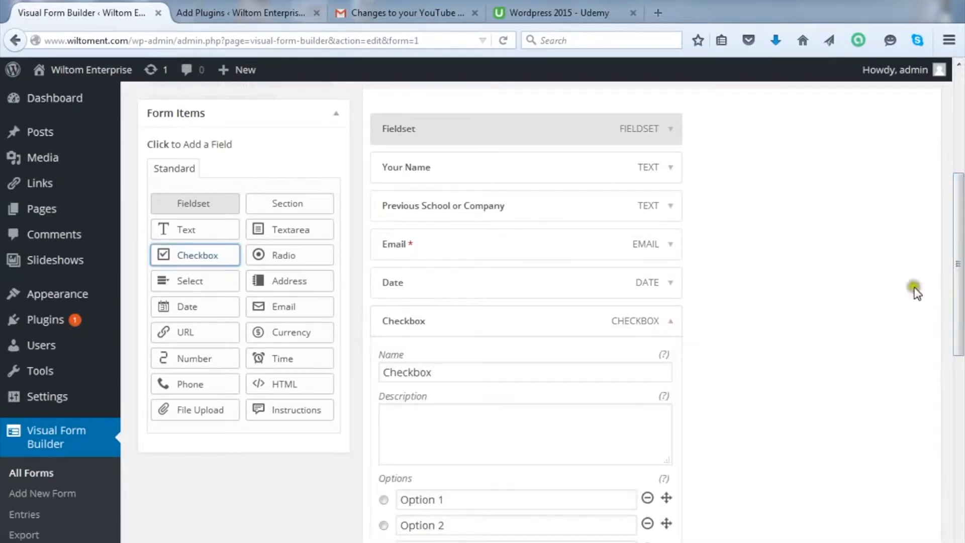
drag(449, 372, 378, 372)
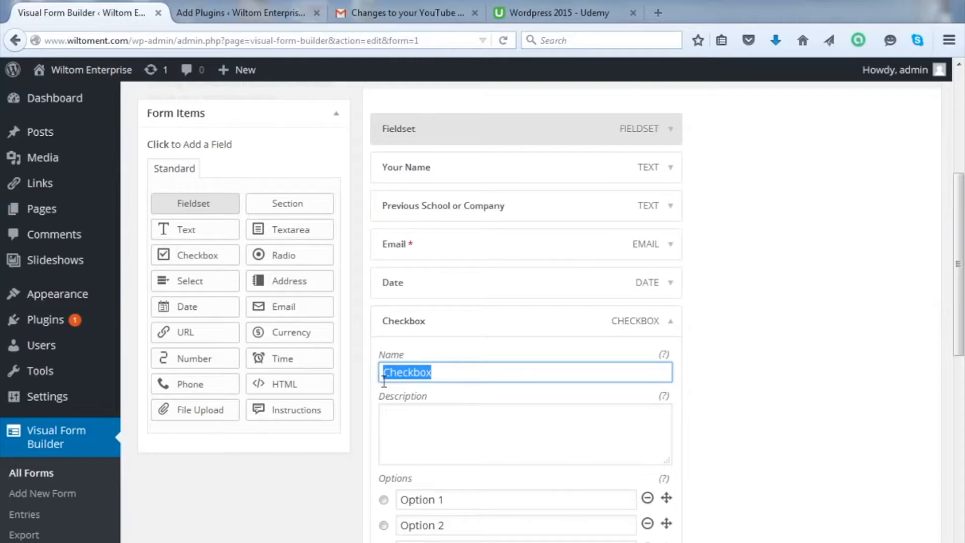
text(Select Courses)
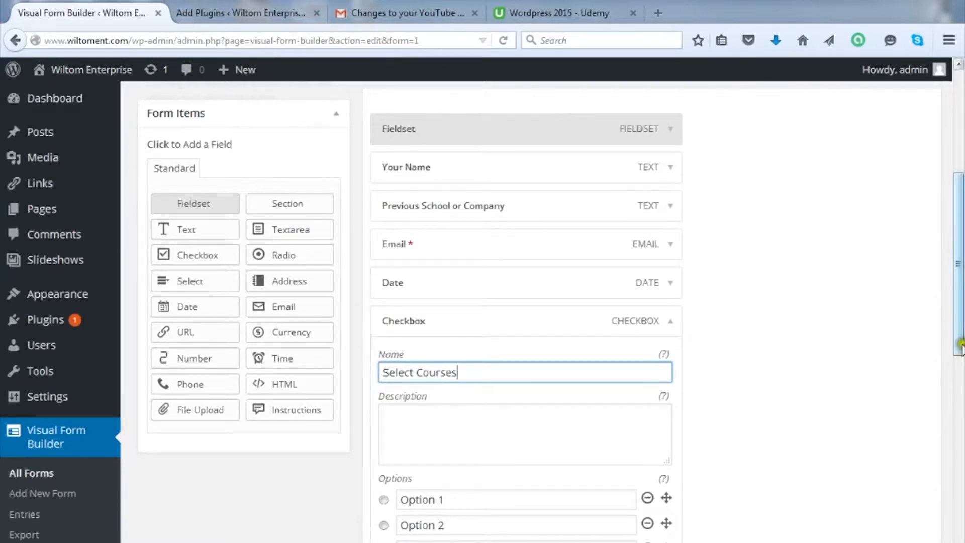
Step: Replace the first three checkbox options with Math, English and Science
scroll(958, 284, down, 3)
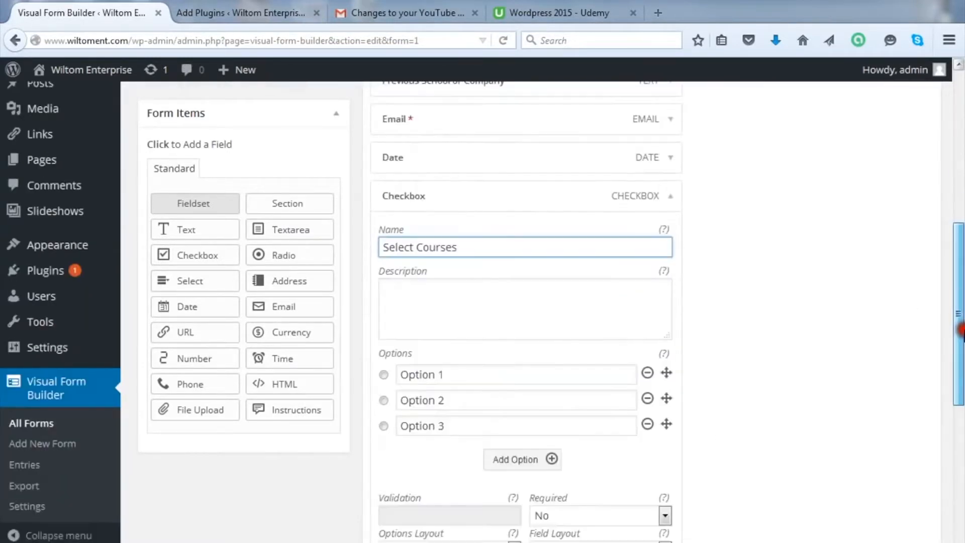
drag(452, 376, 400, 380)
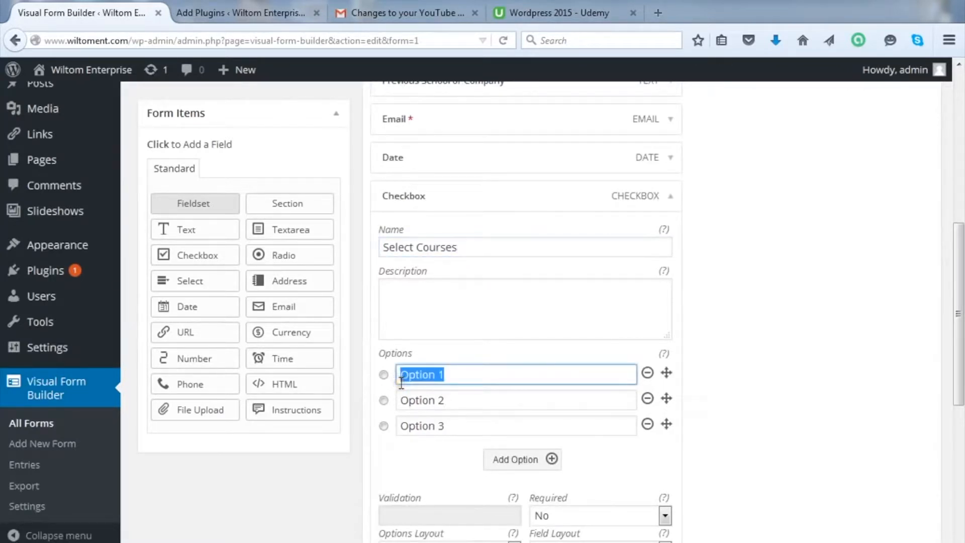
text(Math)
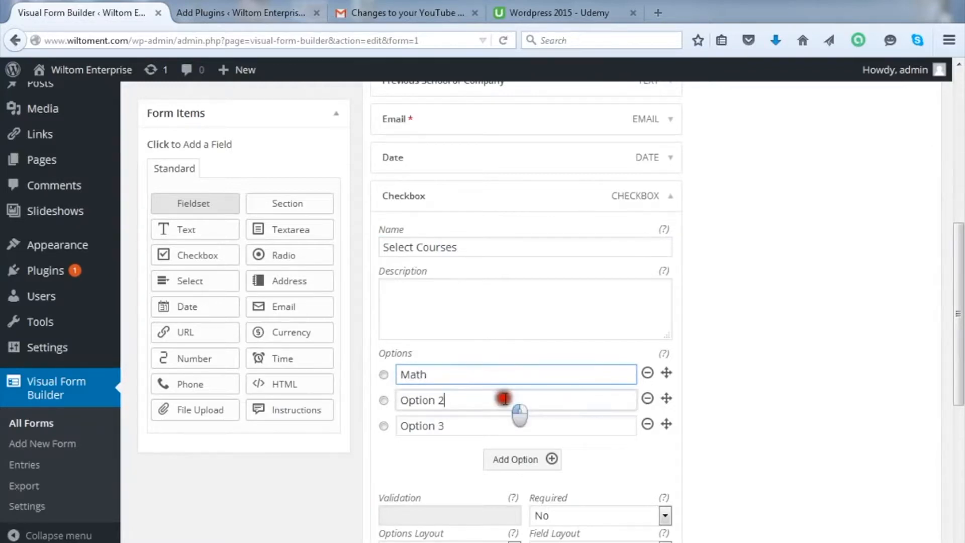
drag(504, 396, 350, 415)
text(En)
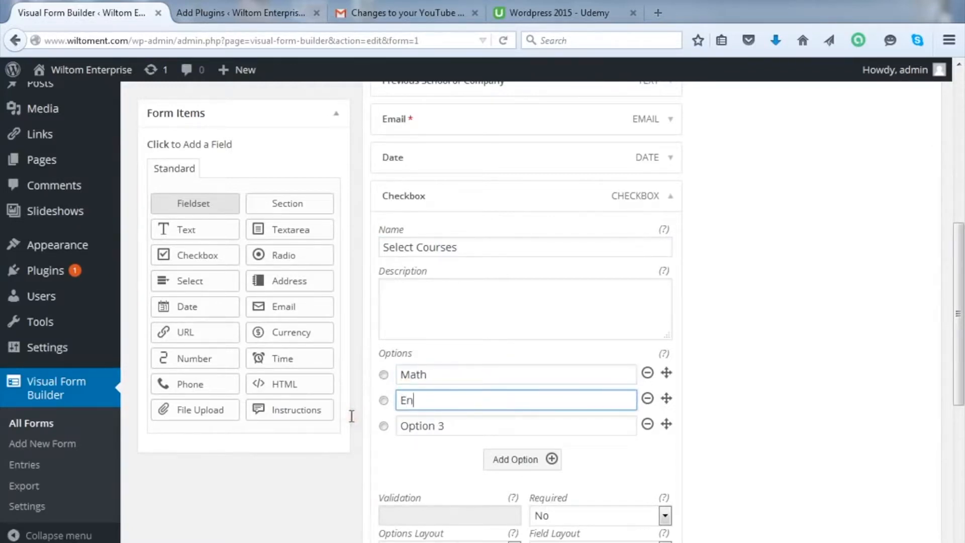
text(glish)
drag(474, 426, 285, 454)
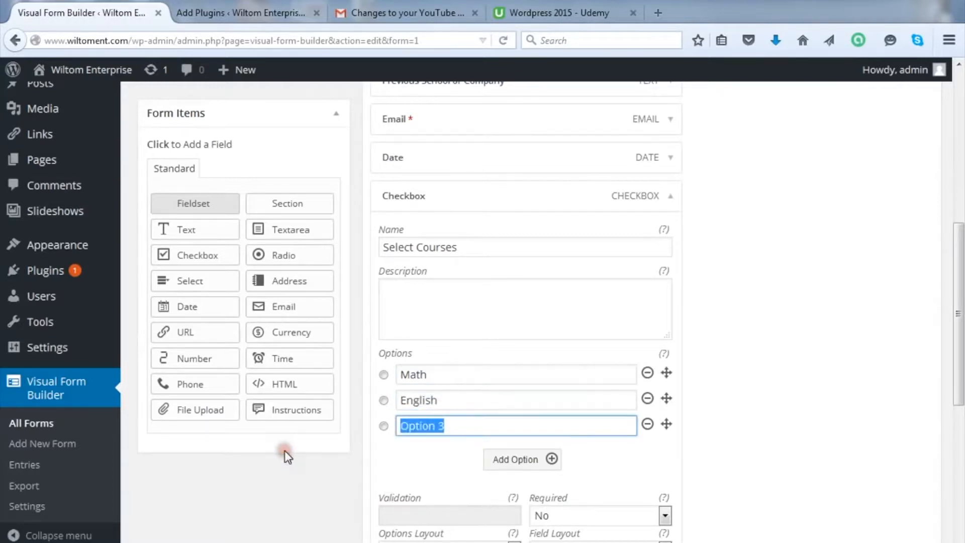
text(Science)
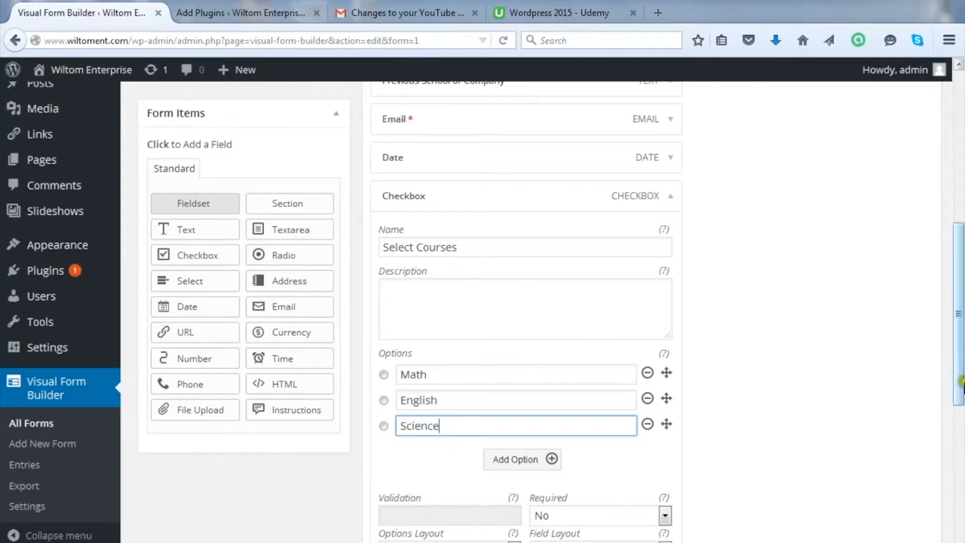
drag(960, 369, 961, 385)
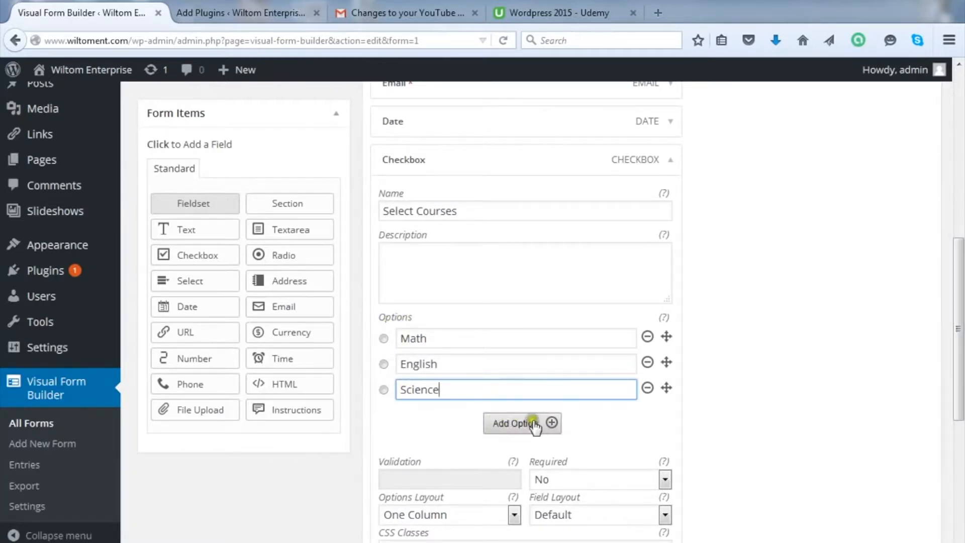
Step: Add fourth and fifth course options, History and Arts
click(533, 424)
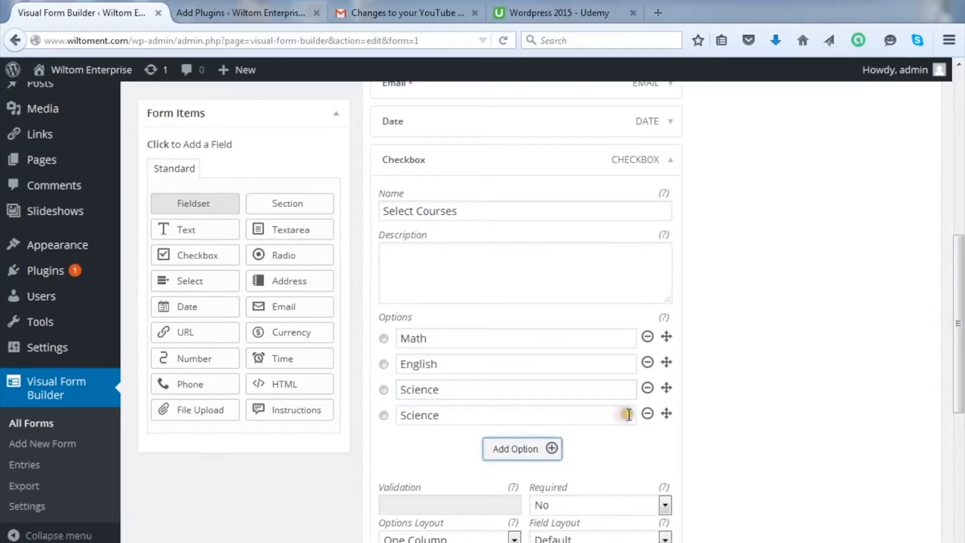
drag(467, 412, 373, 411)
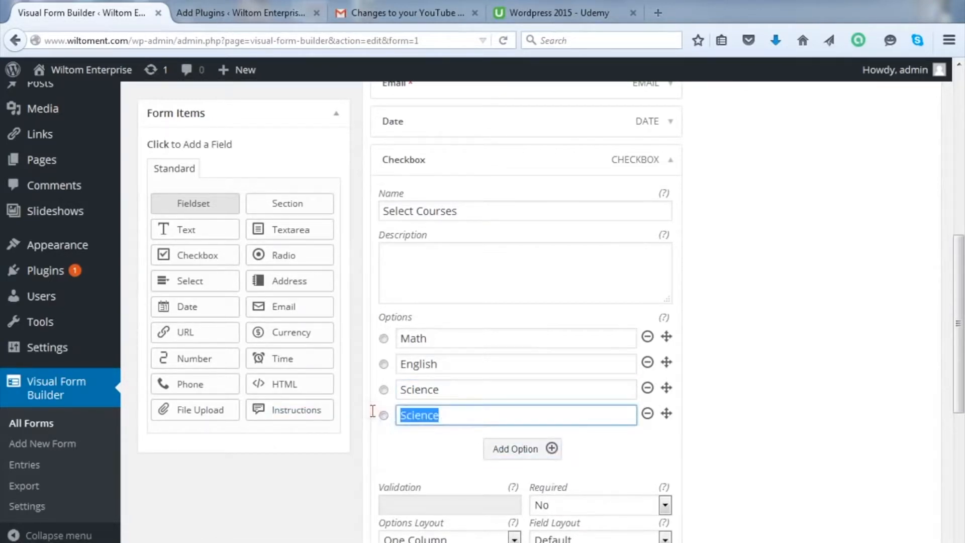
text(History)
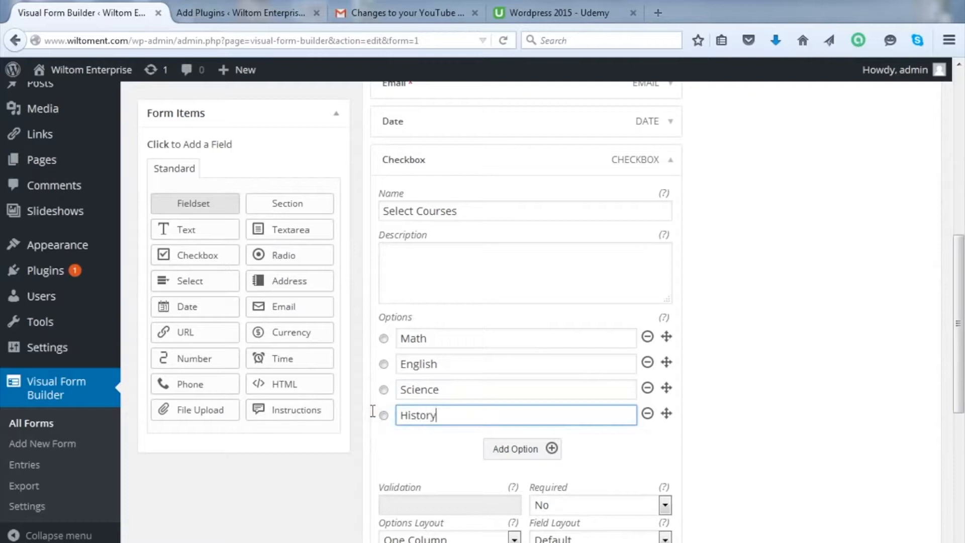
click(541, 450)
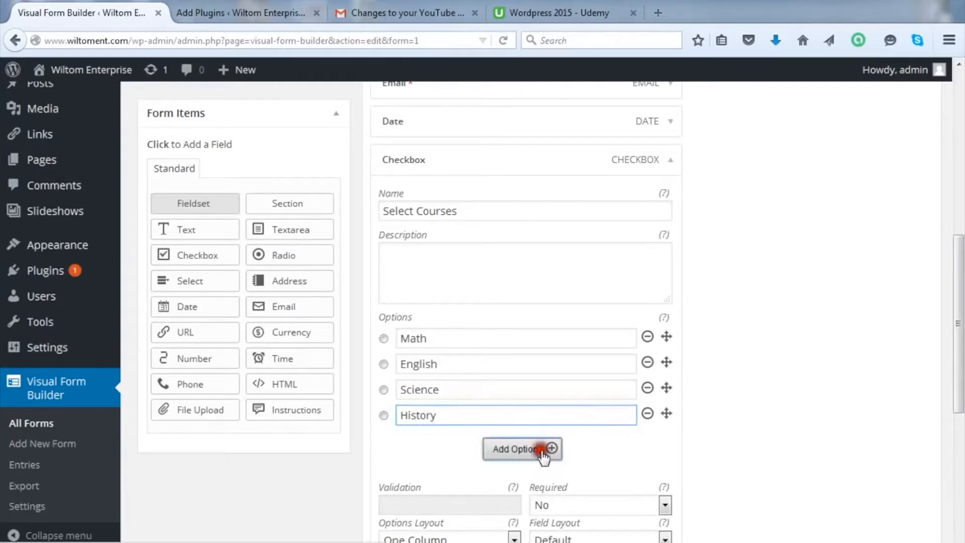
drag(455, 440, 391, 440)
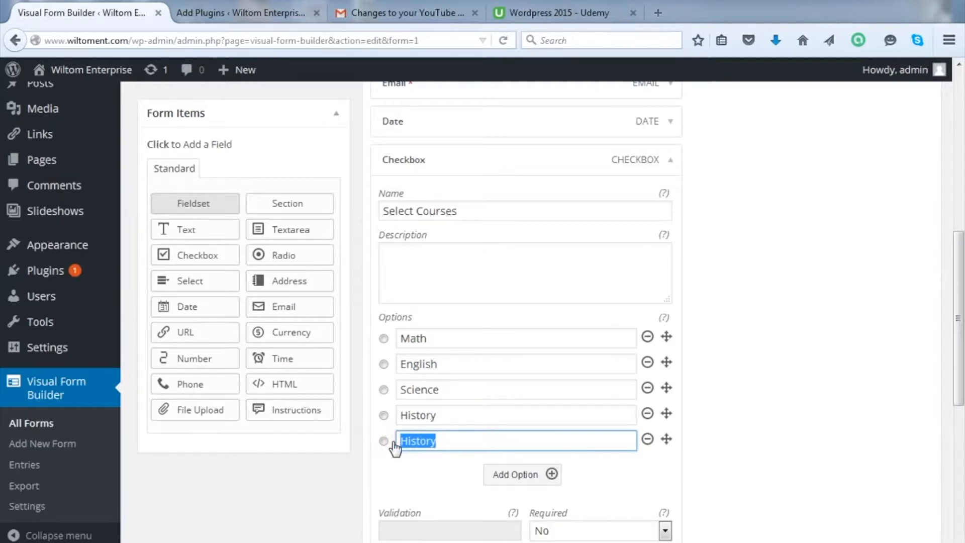
text(Arts)
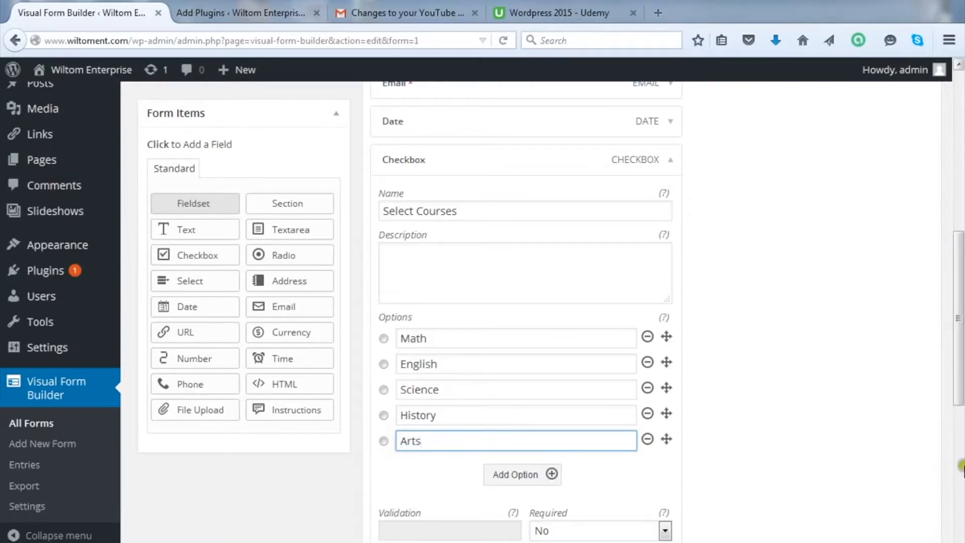
click(958, 316)
drag(958, 316, 755, 370)
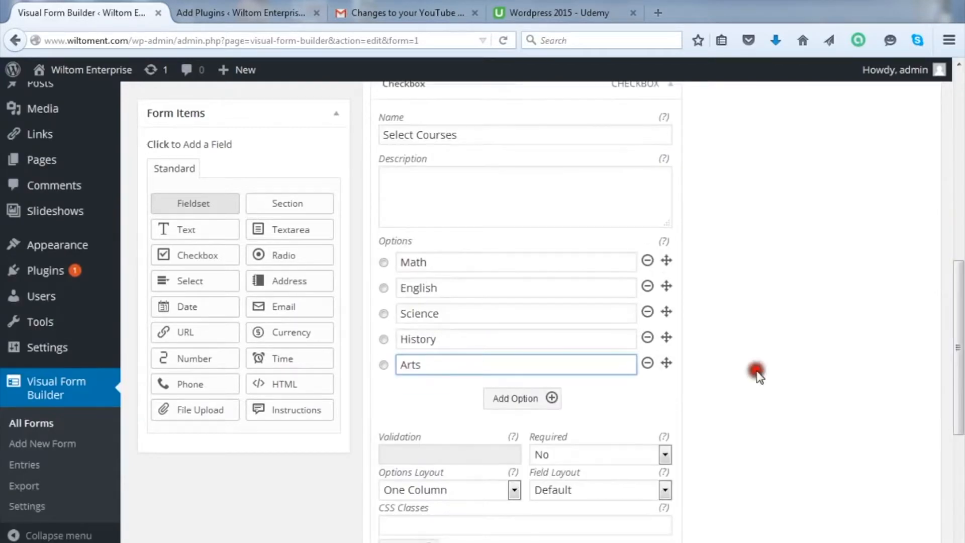
Step: Make Select Courses required (Yes), collapse the field, and save the form
click(664, 455)
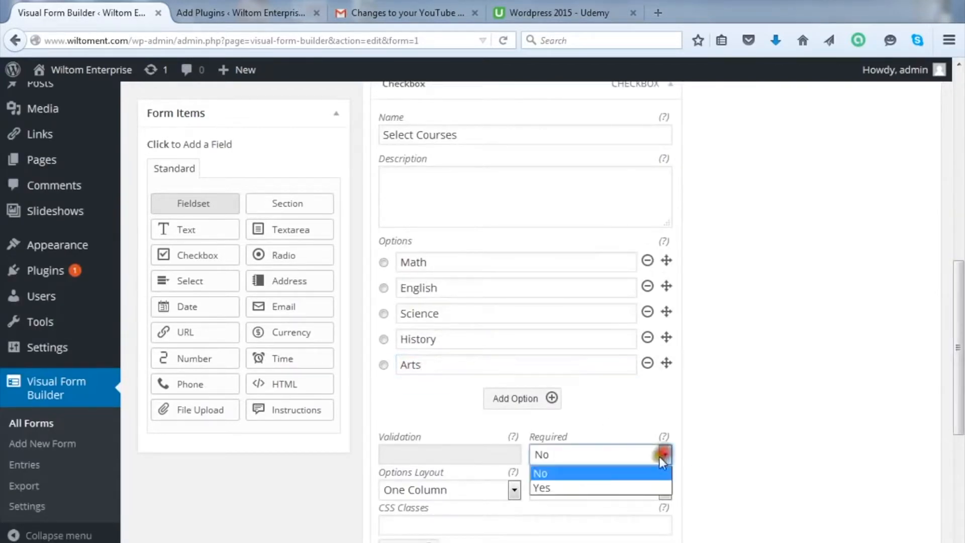
click(605, 487)
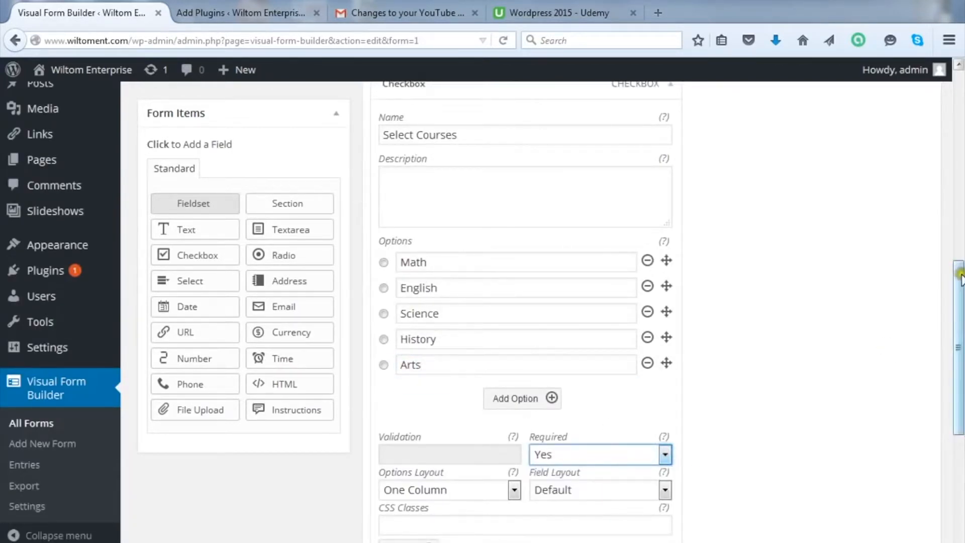
drag(958, 271, 960, 225)
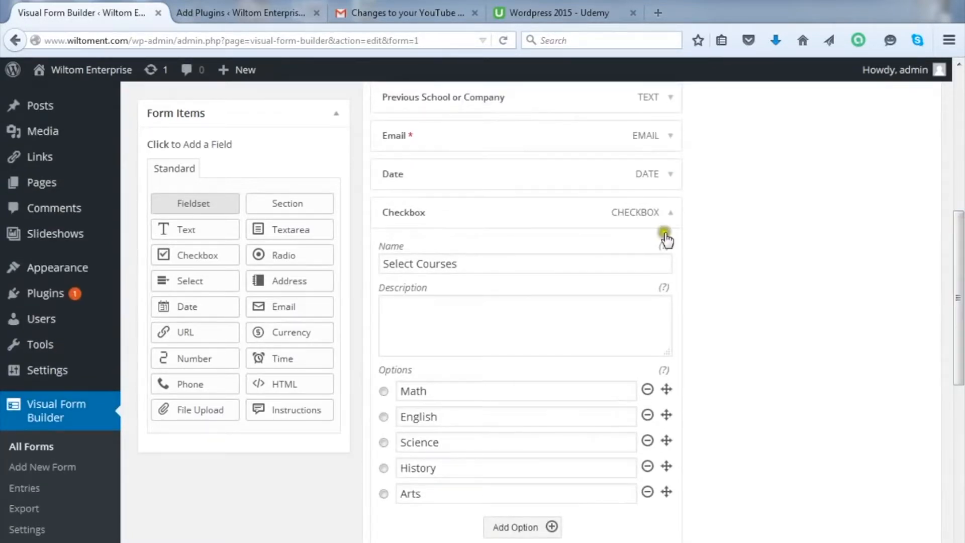
click(670, 213)
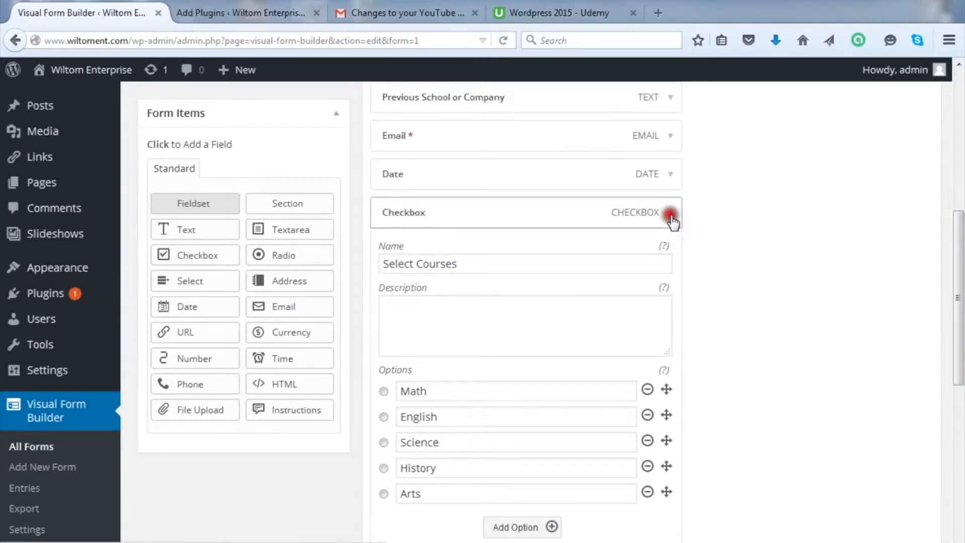
click(959, 304)
drag(960, 305, 960, 200)
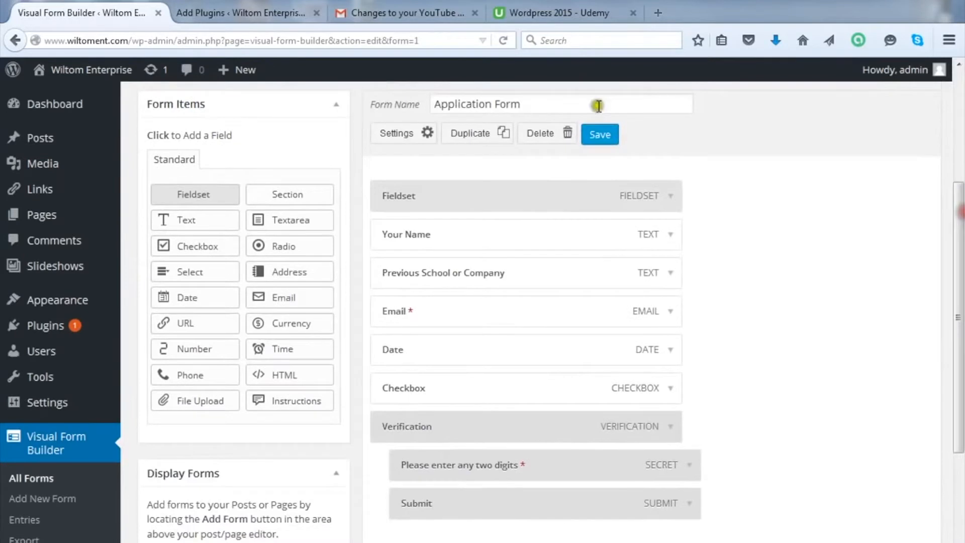
click(599, 134)
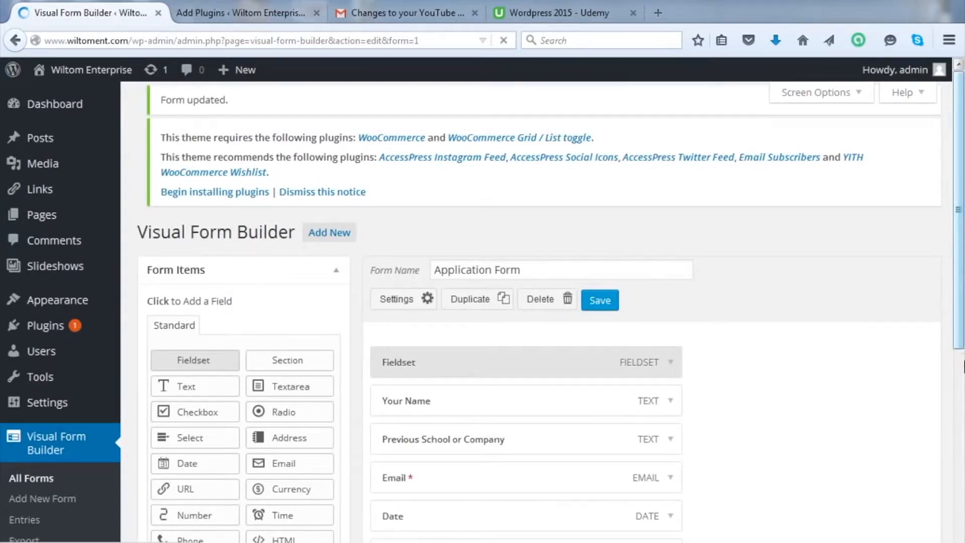
Step: Add a File Upload field to the form below Select Courses
scroll(960, 339, down, 3)
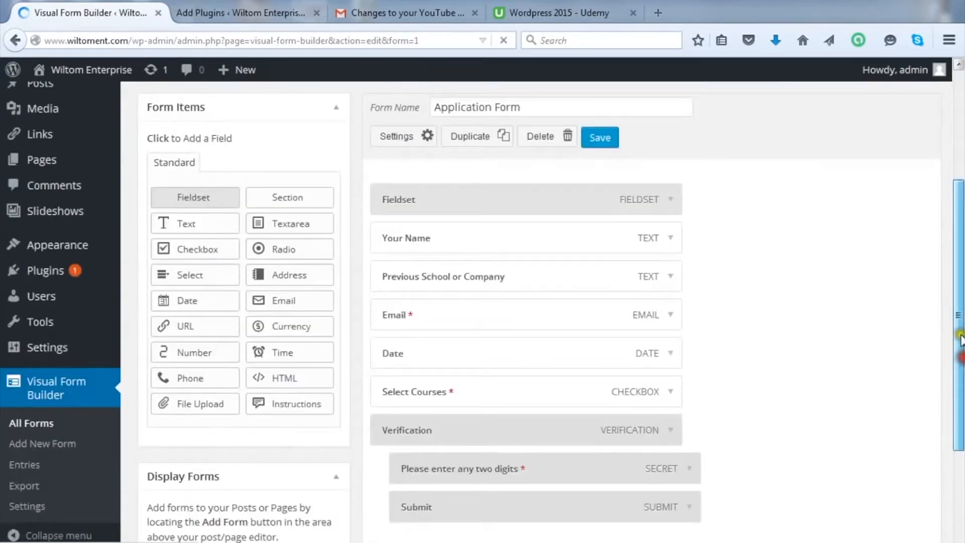
drag(959, 339, 960, 336)
click(200, 401)
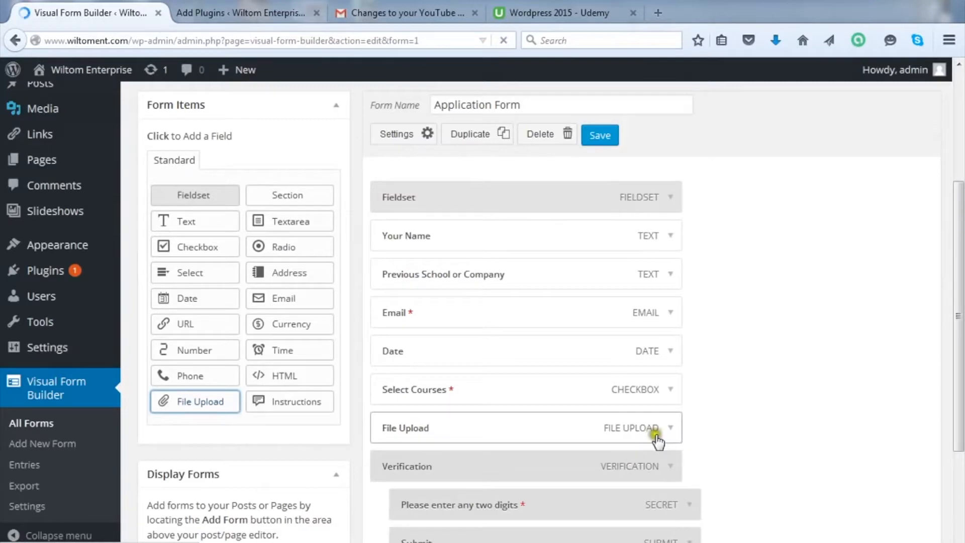
Step: Rename the File Upload field to 'Upload CV/Transcript' and collapse its settings
click(670, 427)
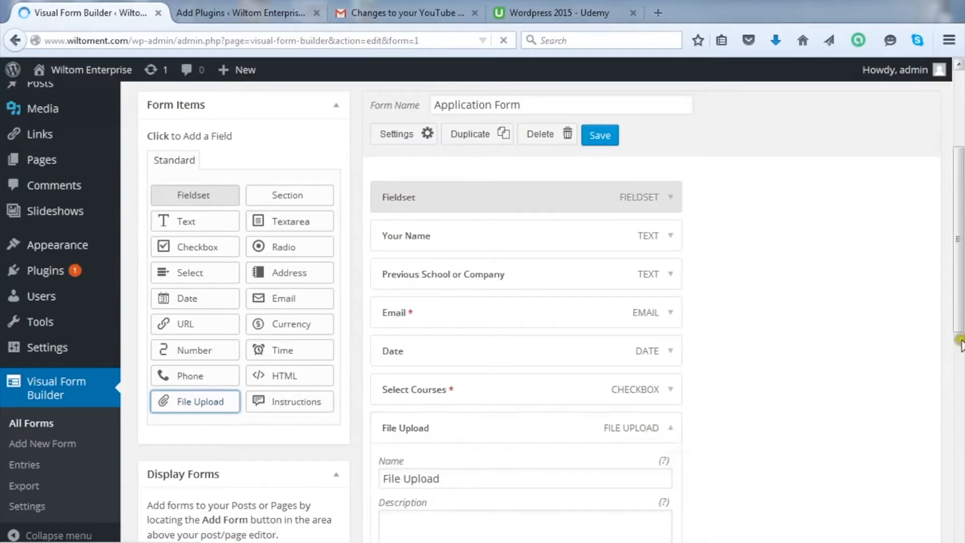
drag(960, 325, 777, 357)
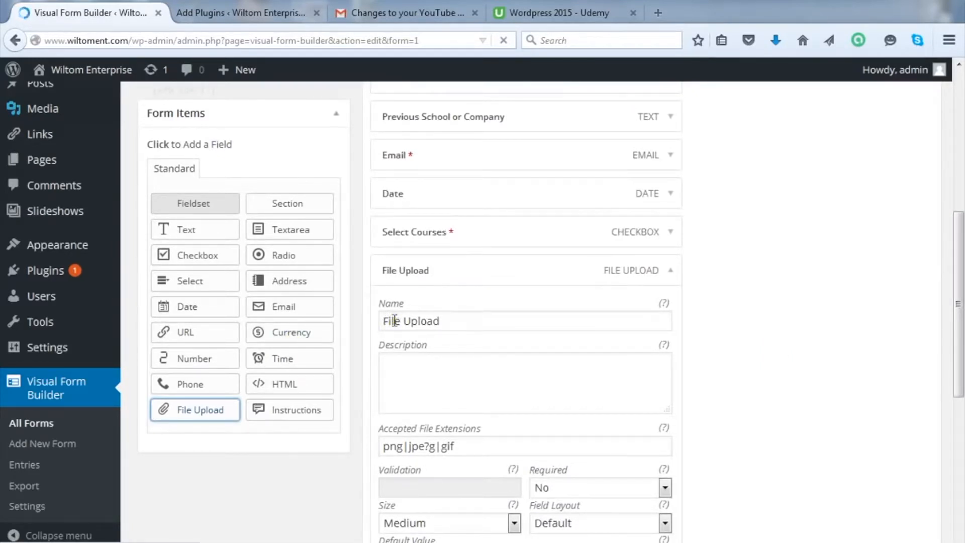
drag(402, 321, 374, 323)
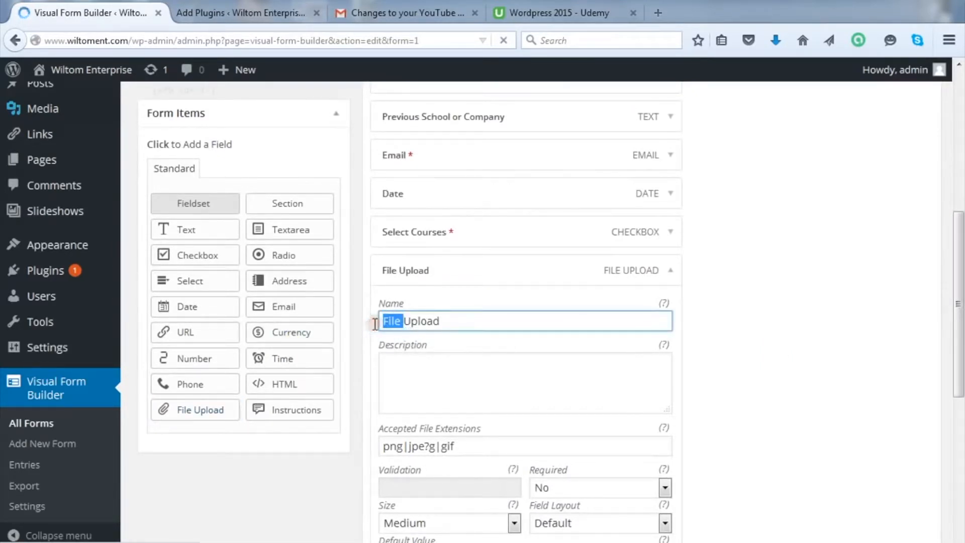
key(BackSpace)
click(429, 321)
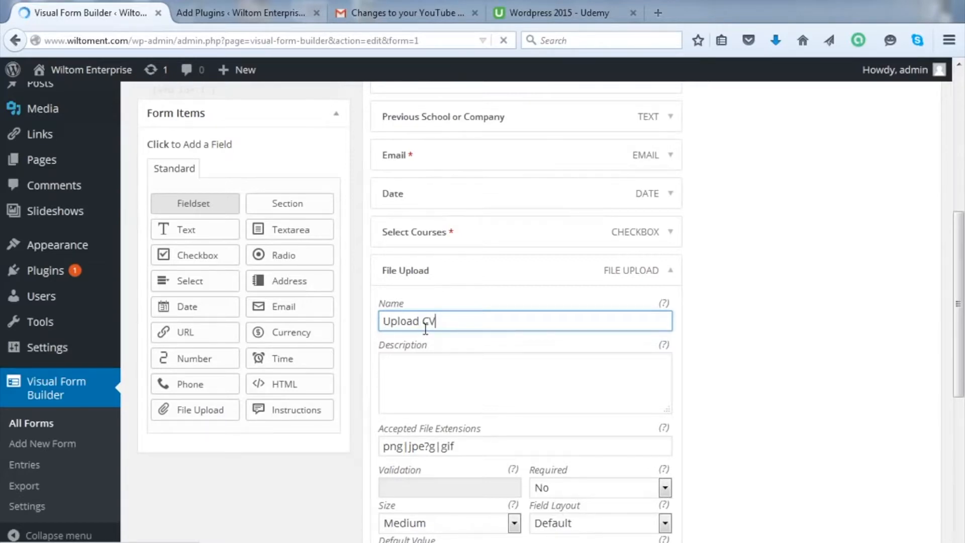
text(CV/Transcript)
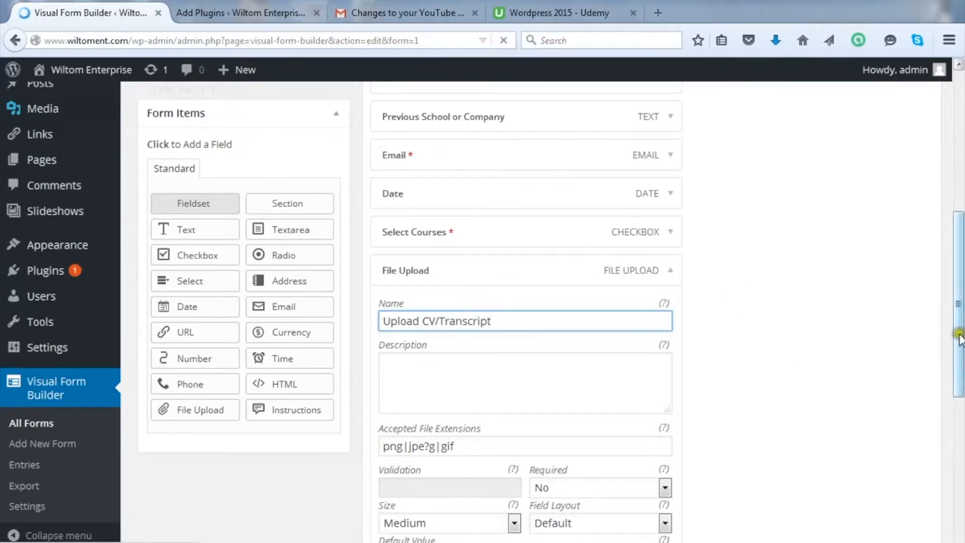
click(671, 271)
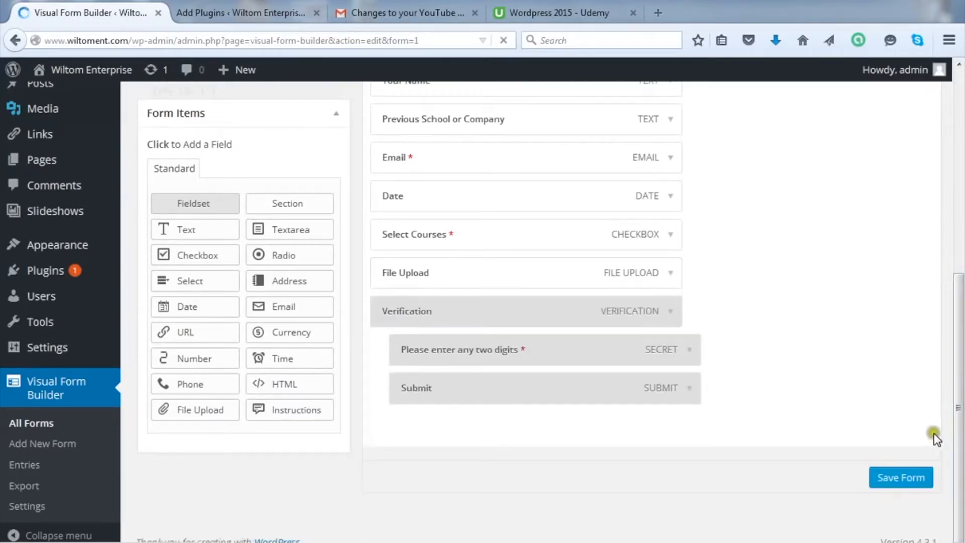
scroll(958, 322, up, 2)
scroll(961, 299, up, 1)
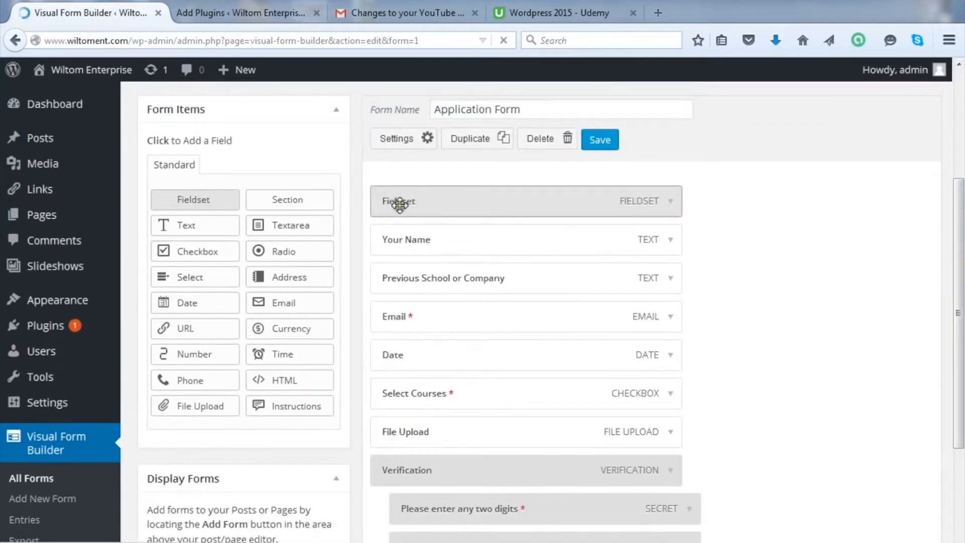
Step: Change the Fieldset legend from 'Fieldset' to 'Summer School Registration Form'
click(670, 203)
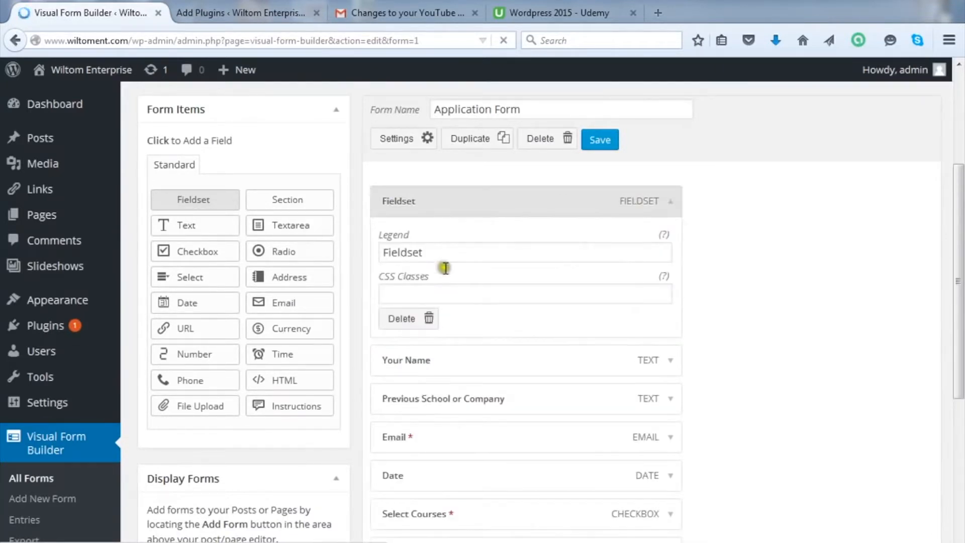
mouse_move(443, 255)
mouse_down()
mouse_move(325, 252)
mouse_move(365, 256)
mouse_up()
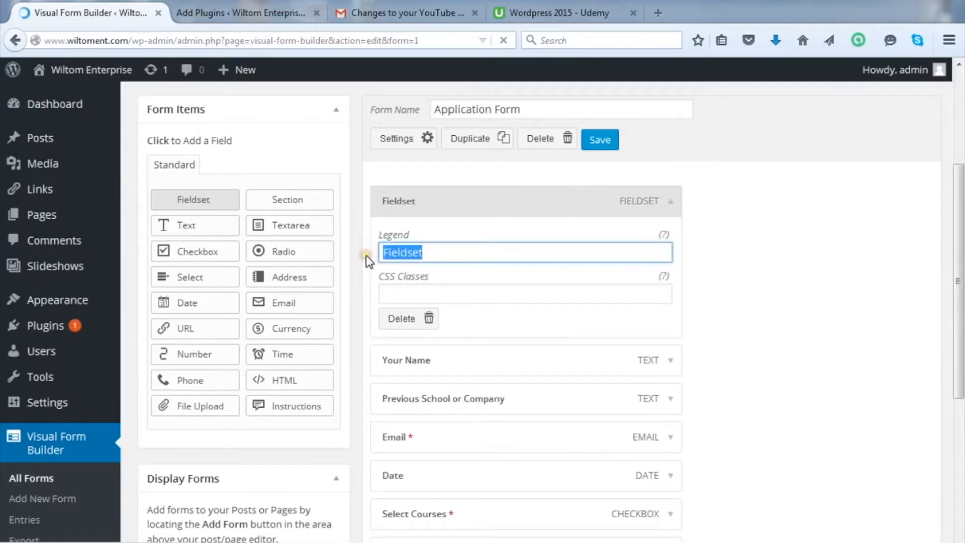
text(Sc)
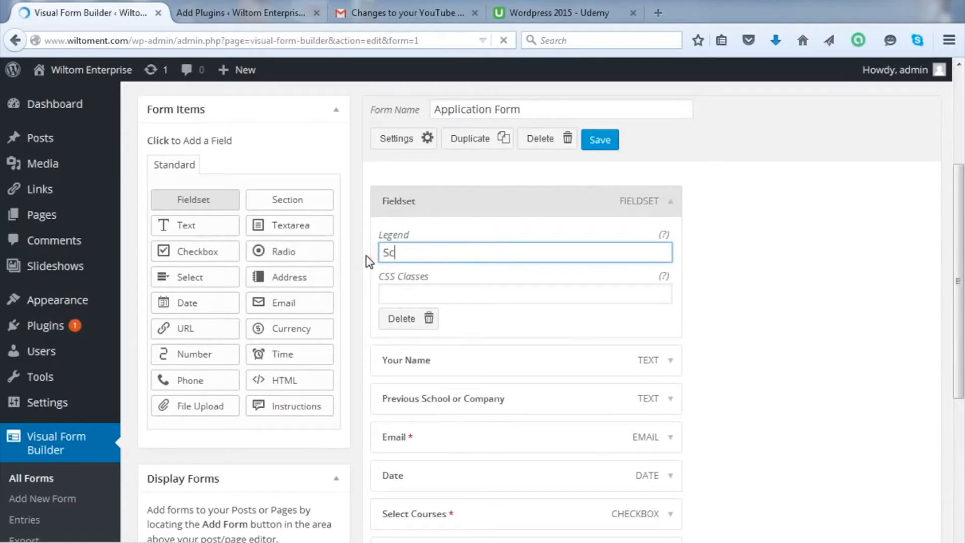
text(ummer School Registration Form)
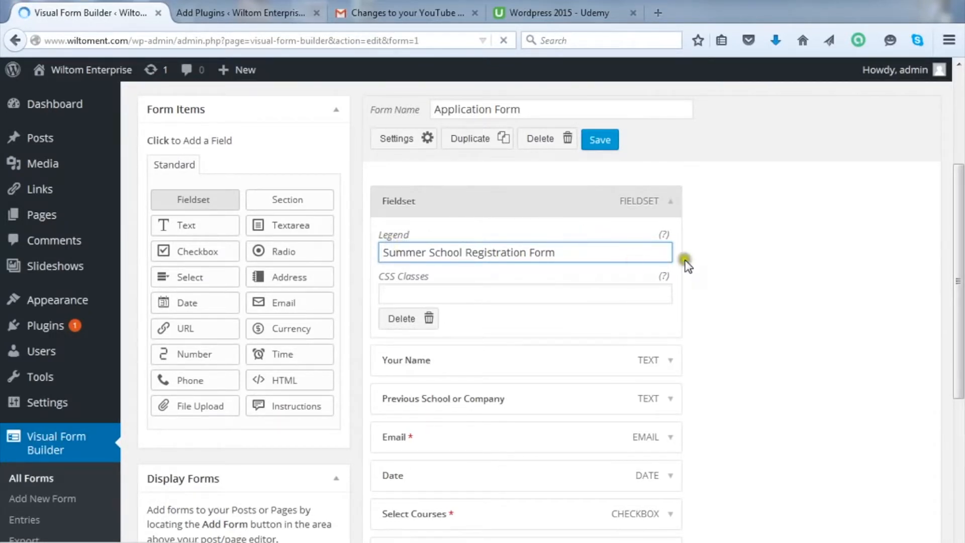
click(671, 200)
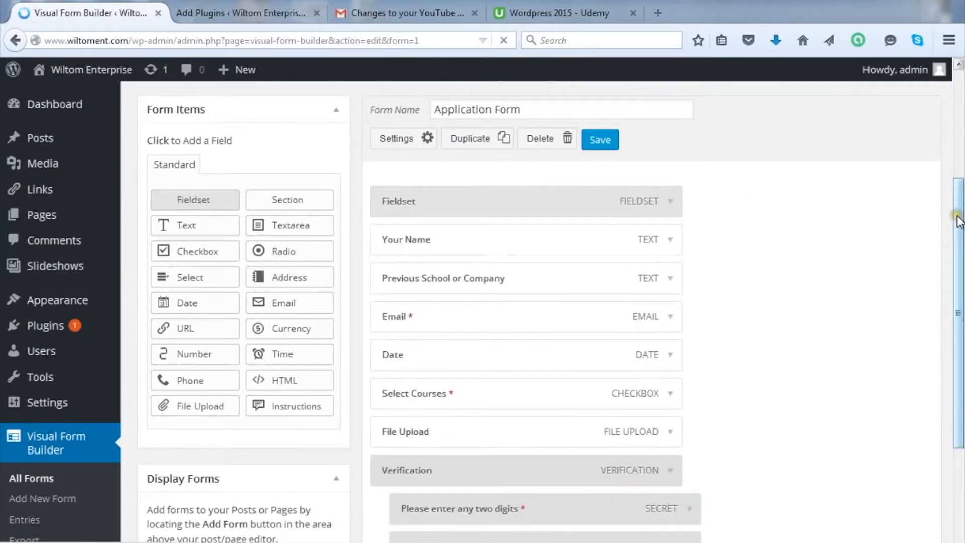
Step: Save the form using both the top Save button and Save Form
click(600, 140)
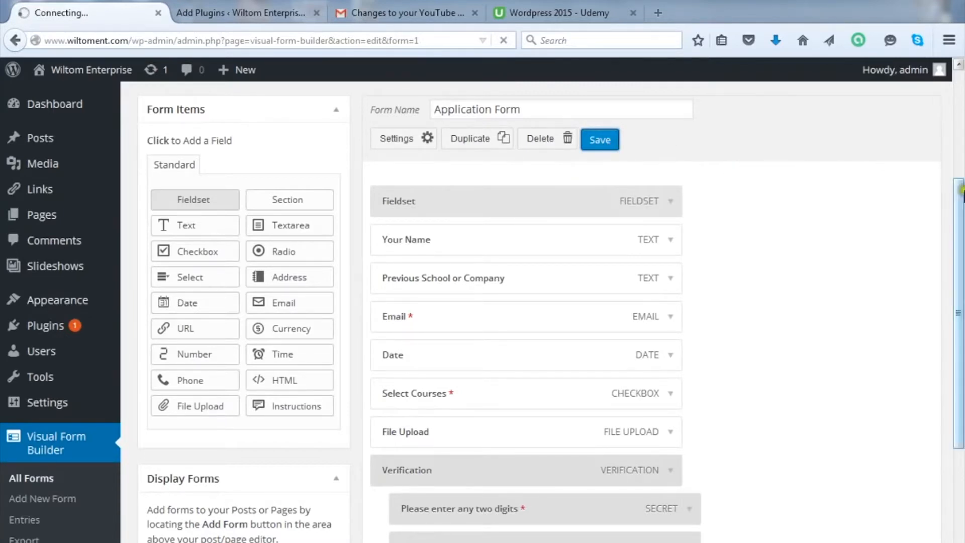
drag(961, 190, 961, 339)
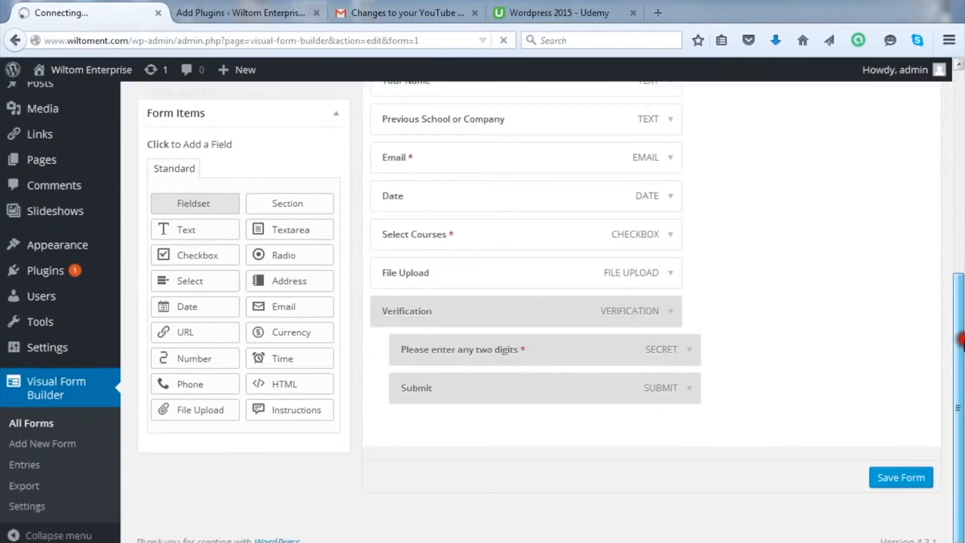
click(911, 480)
click(910, 479)
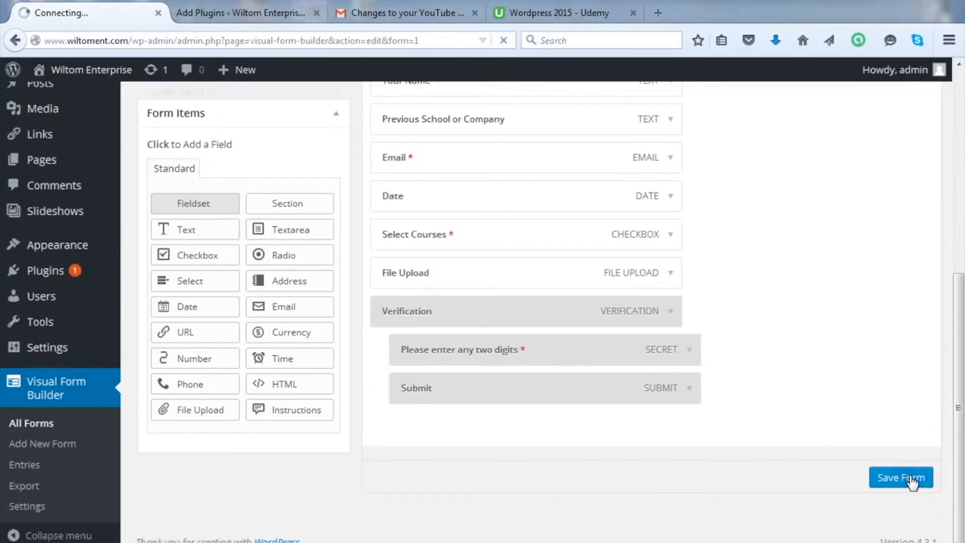
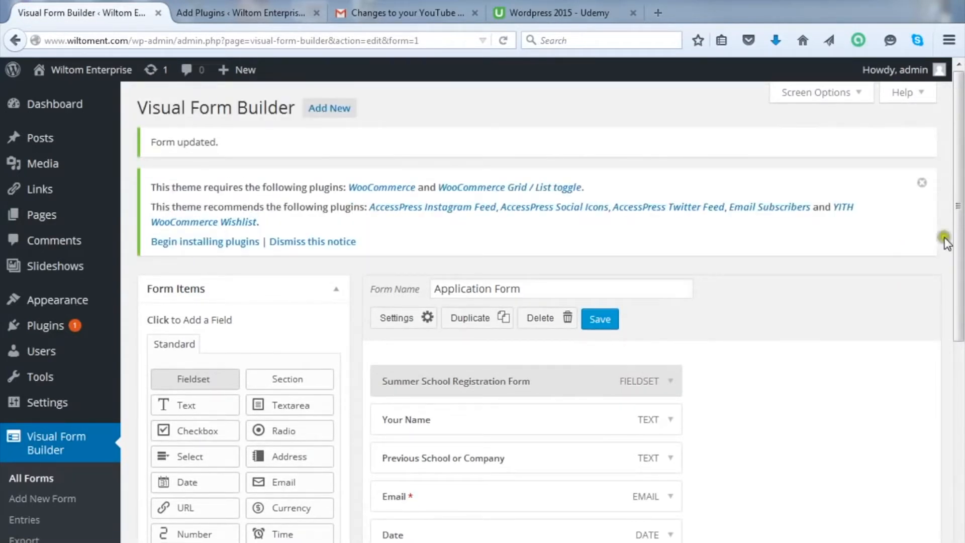
Step: Go to Pages > All Pages to list the About, Contact and Products pages
drag(956, 222, 956, 310)
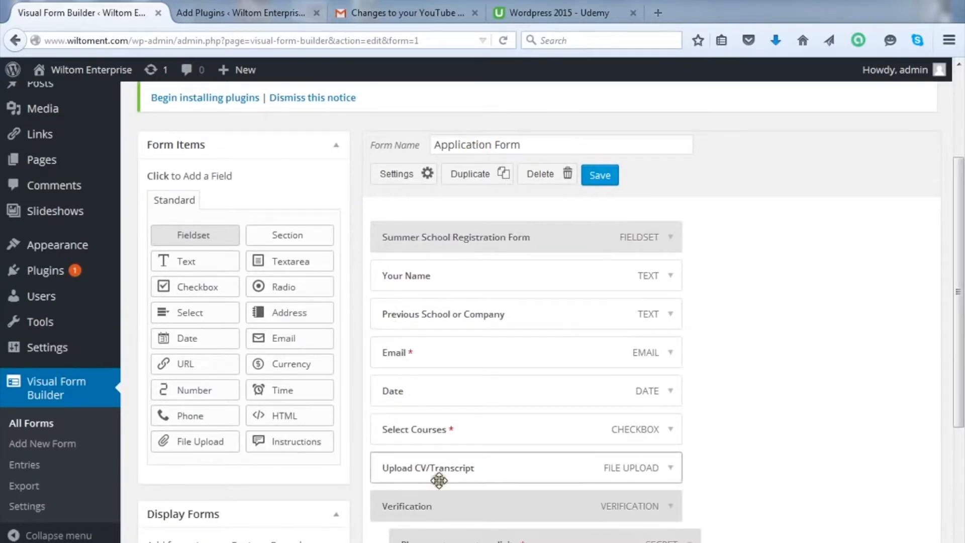
drag(959, 310, 959, 264)
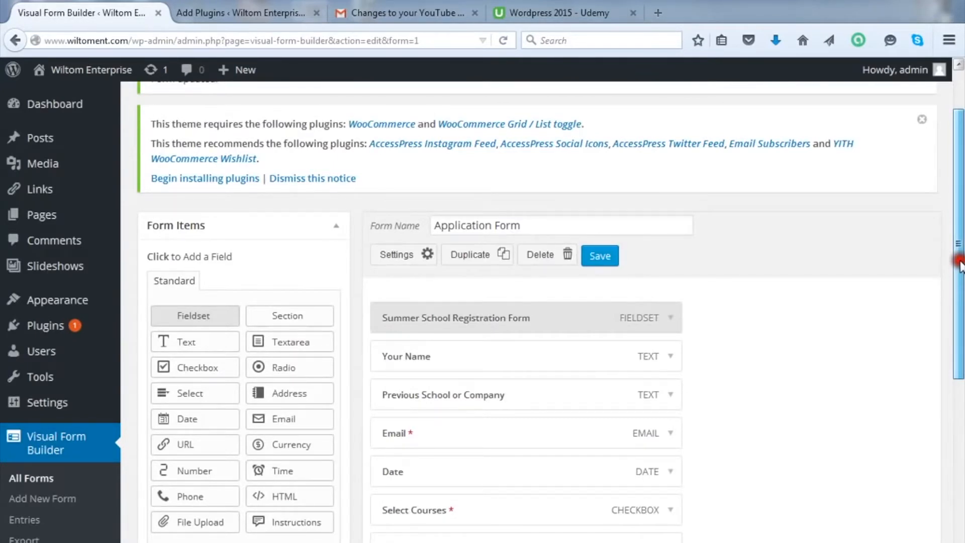
drag(960, 264, 959, 428)
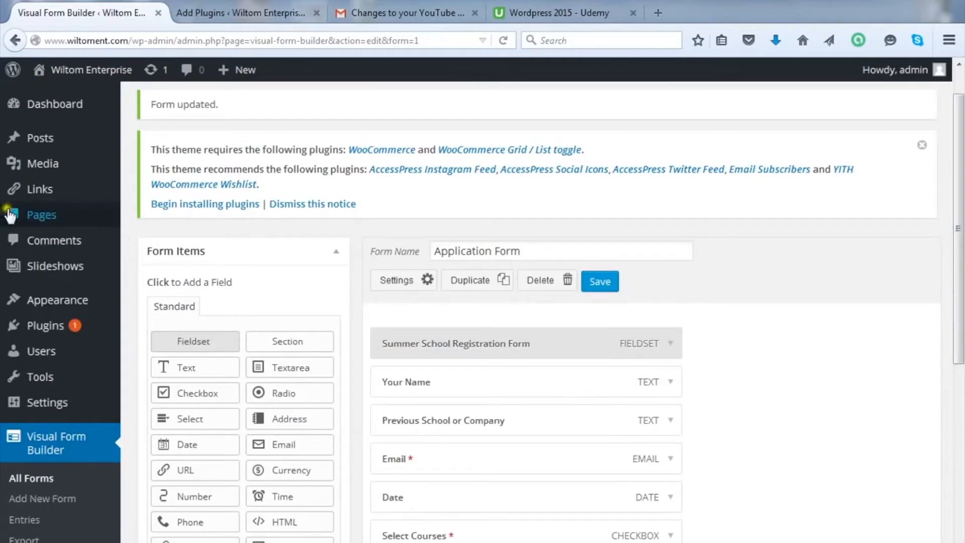
mouse_move(60, 213)
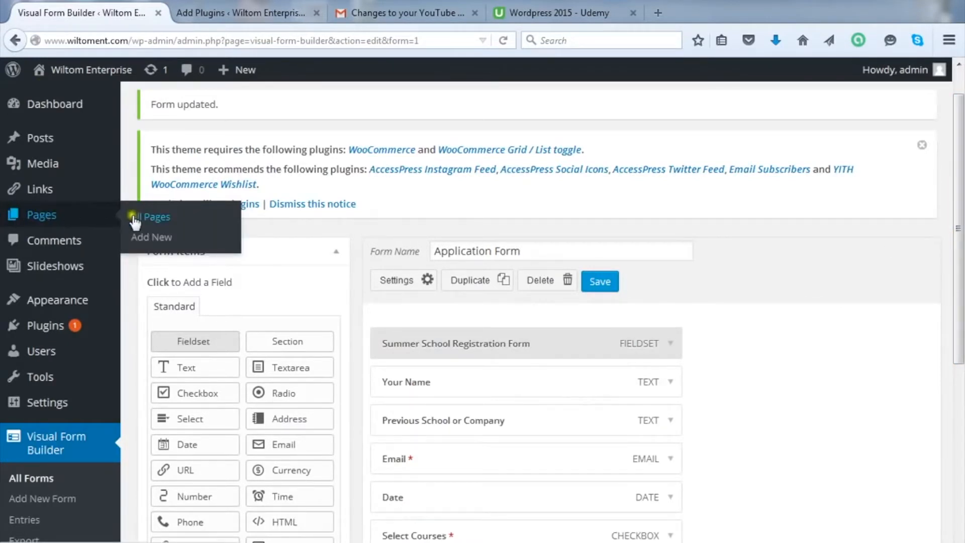
click(151, 218)
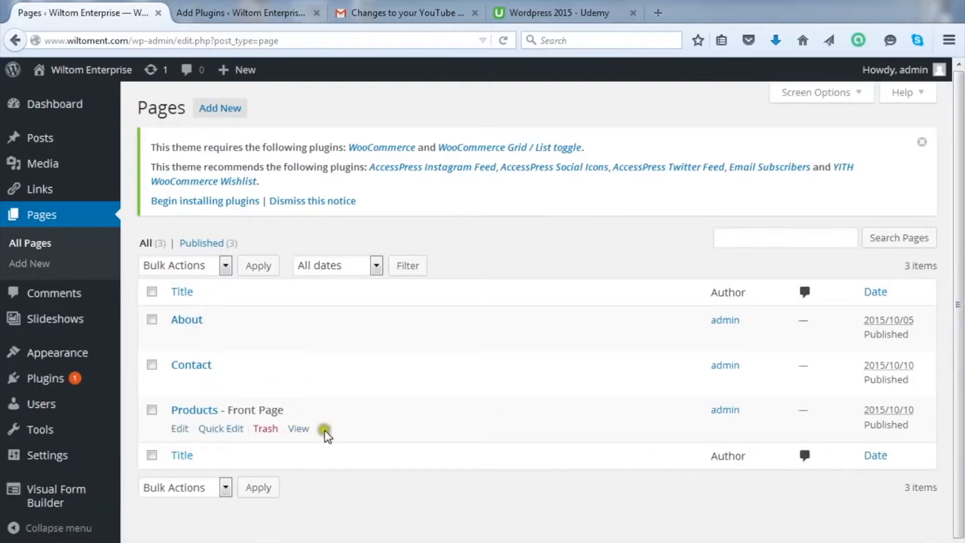
mouse_move(159, 414)
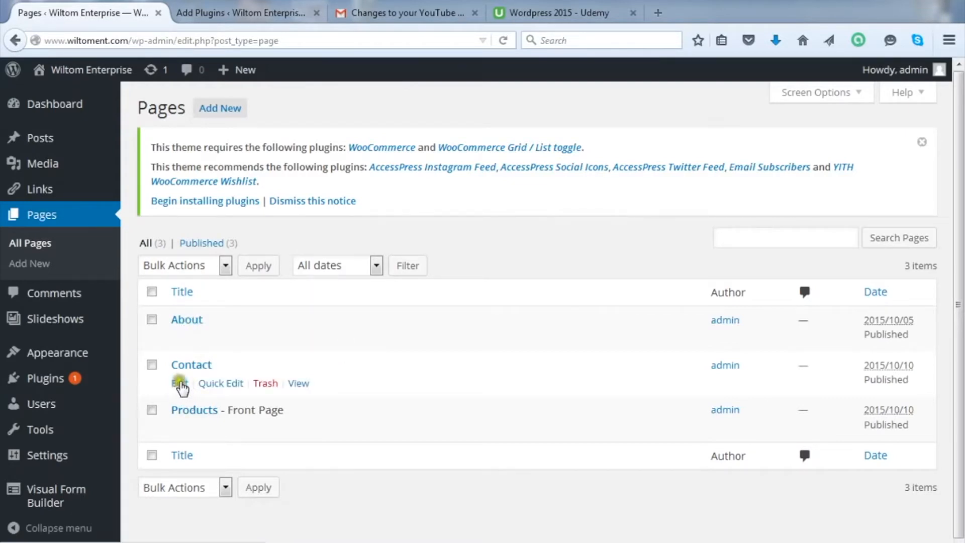
Step: Edit the Contact page and add a new empty line after 'Tel:'
click(181, 385)
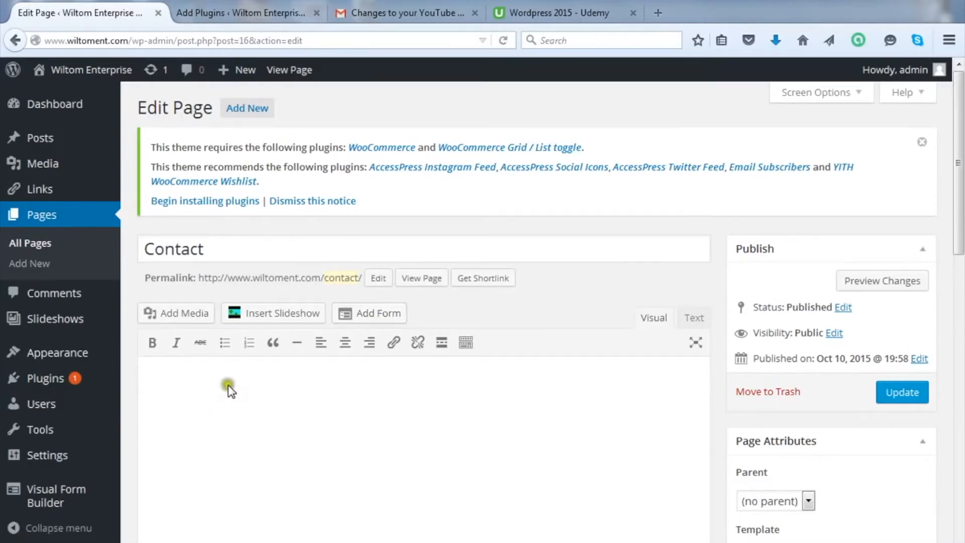
click(196, 376)
click(190, 381)
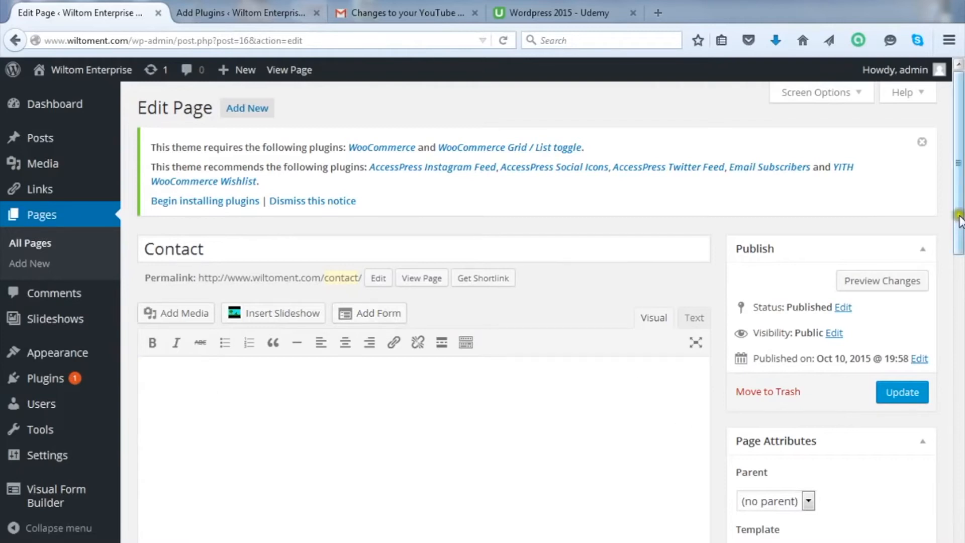
drag(960, 221, 961, 243)
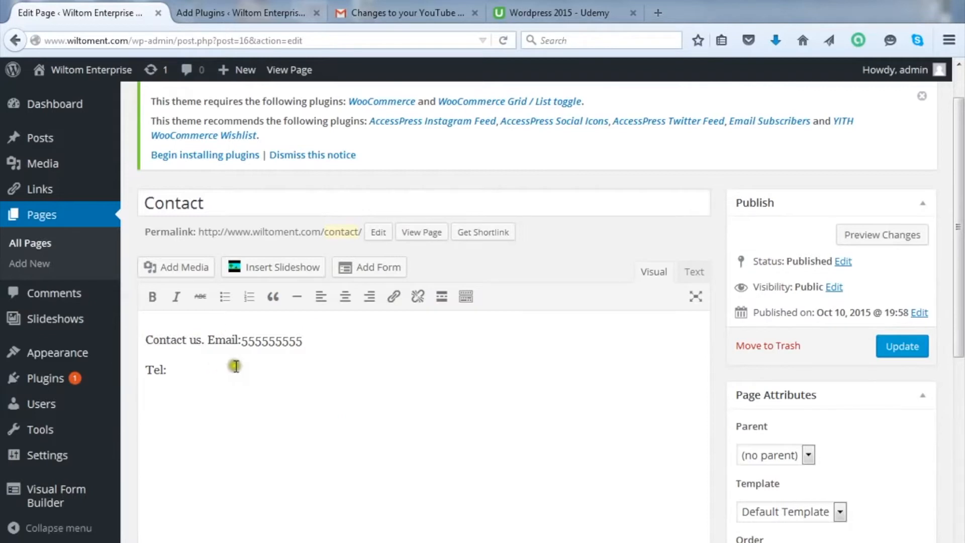
click(204, 372)
key(Return)
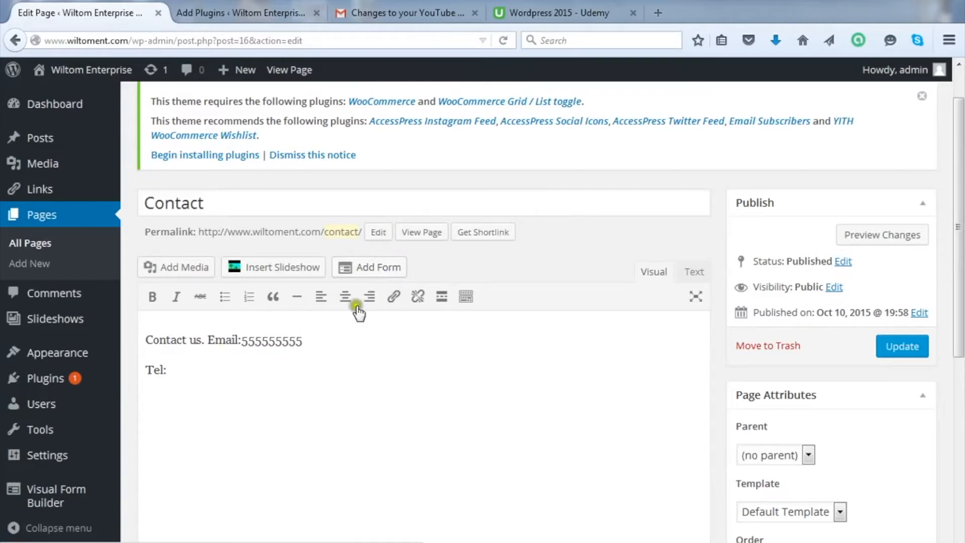
Step: Insert the Application Form as shortcode [vfb id=1] on the new line via Add Form
click(372, 268)
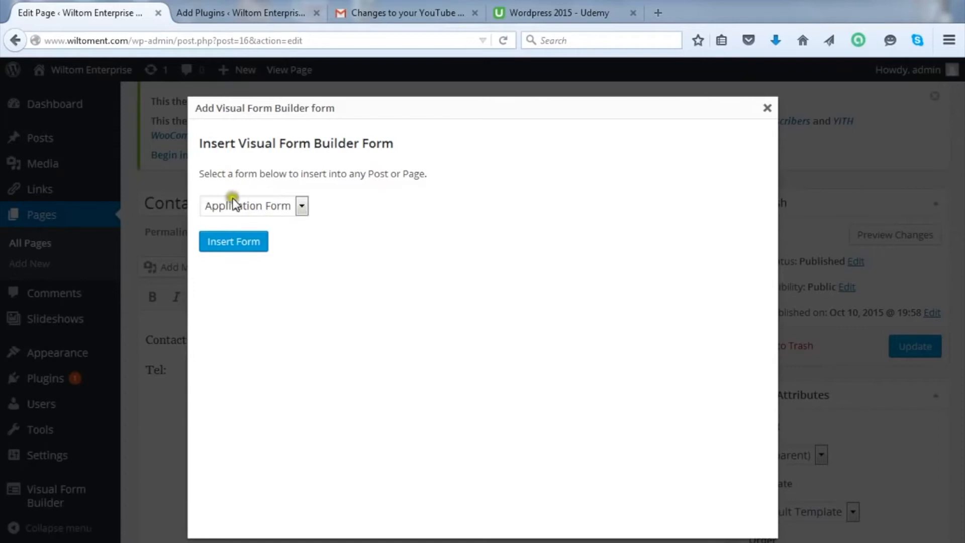
click(301, 207)
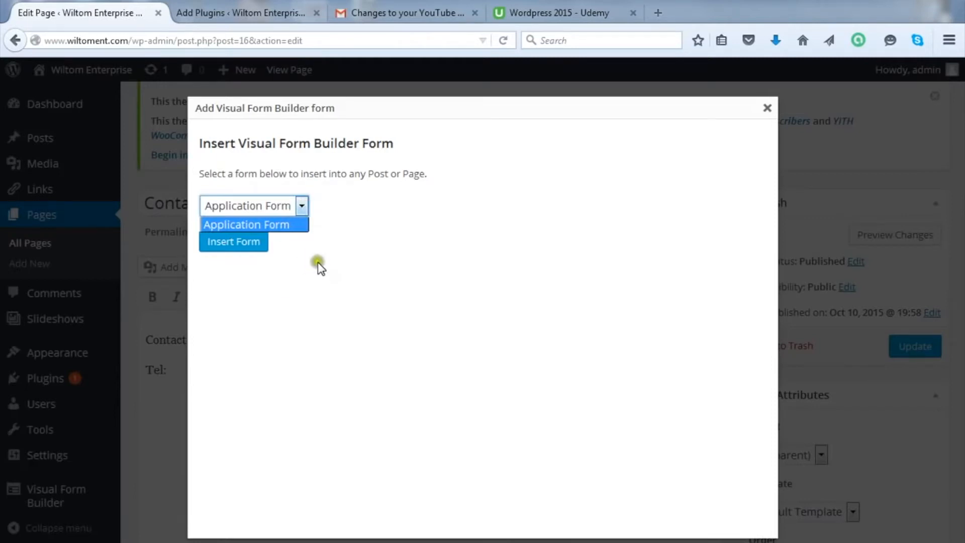
click(348, 245)
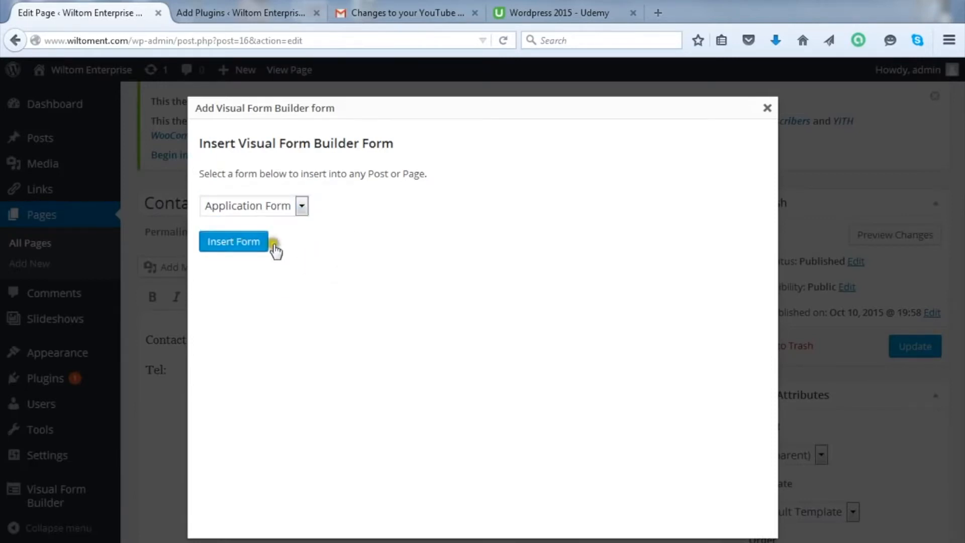
click(241, 243)
click(241, 243)
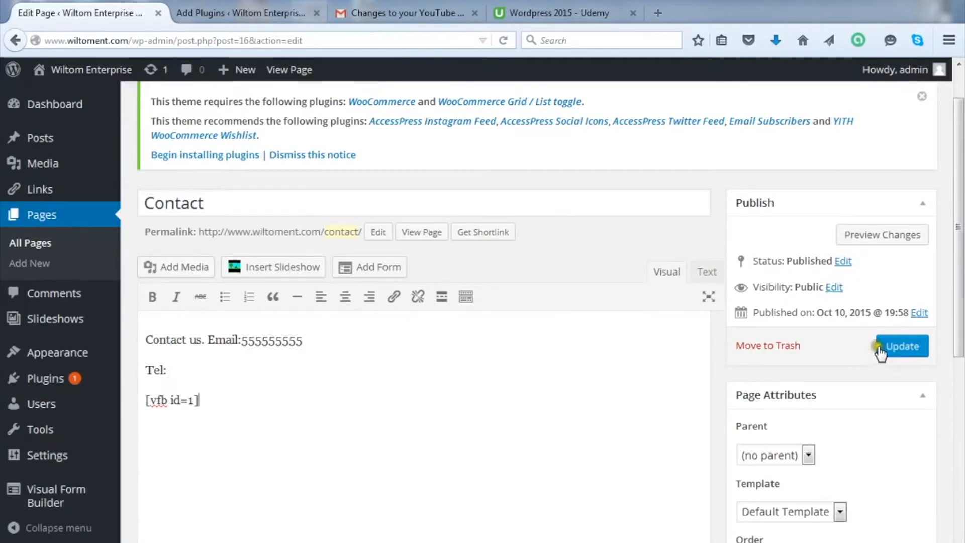
Step: Update the Contact page and stop the unresponsive script warning
click(913, 354)
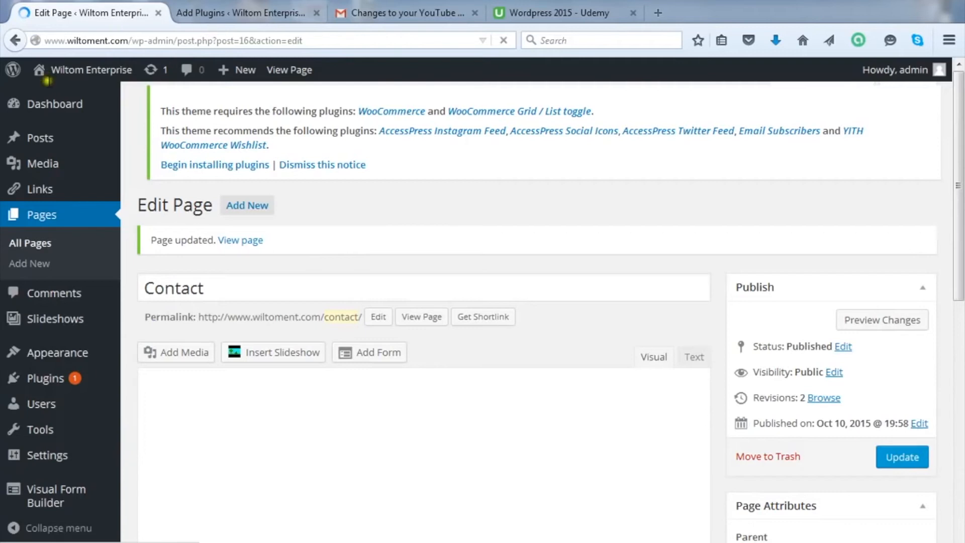
click(325, 270)
click(324, 270)
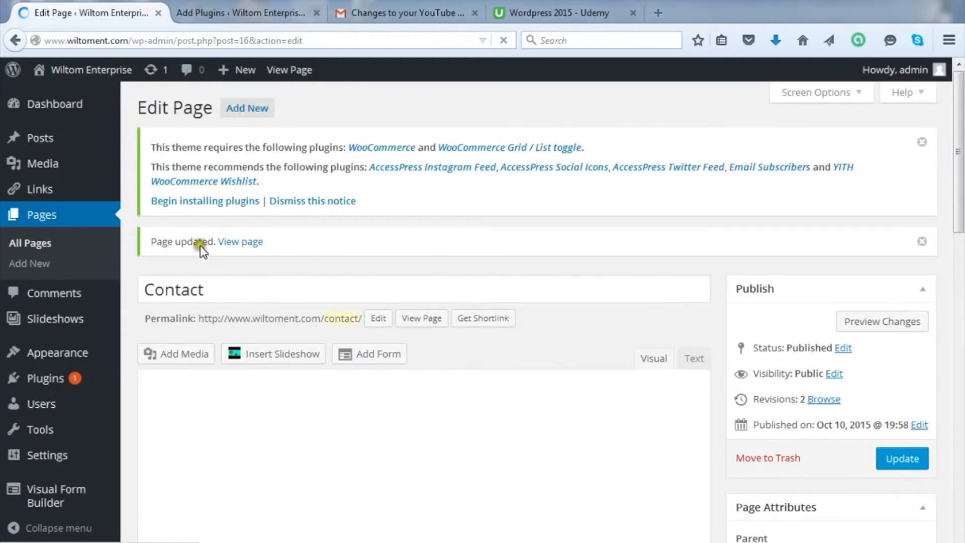
click(547, 312)
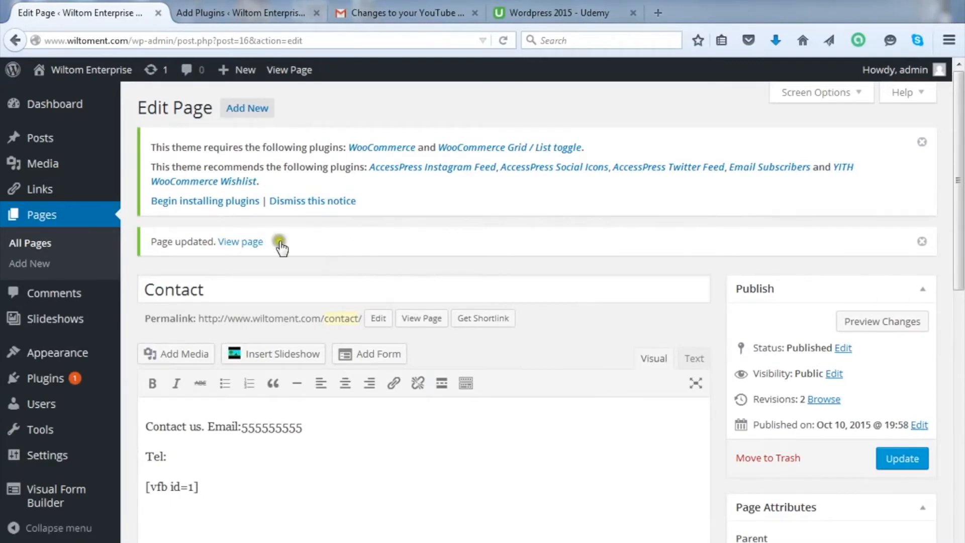
Step: Follow the View page link to load the live Contact page
click(244, 243)
click(244, 243)
click(245, 244)
click(249, 242)
click(322, 264)
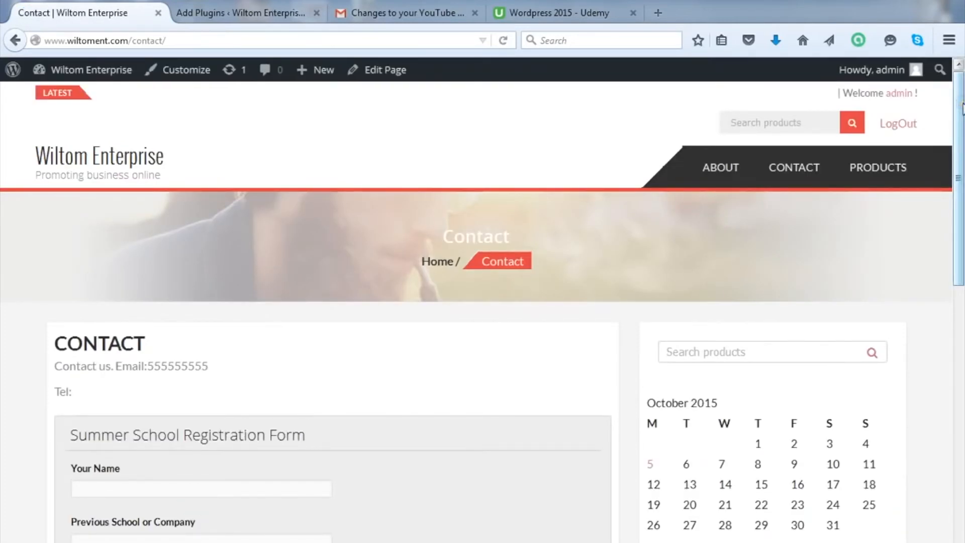
Step: Scroll to the registration form and click into the Your Name and Email fields
drag(961, 108, 960, 156)
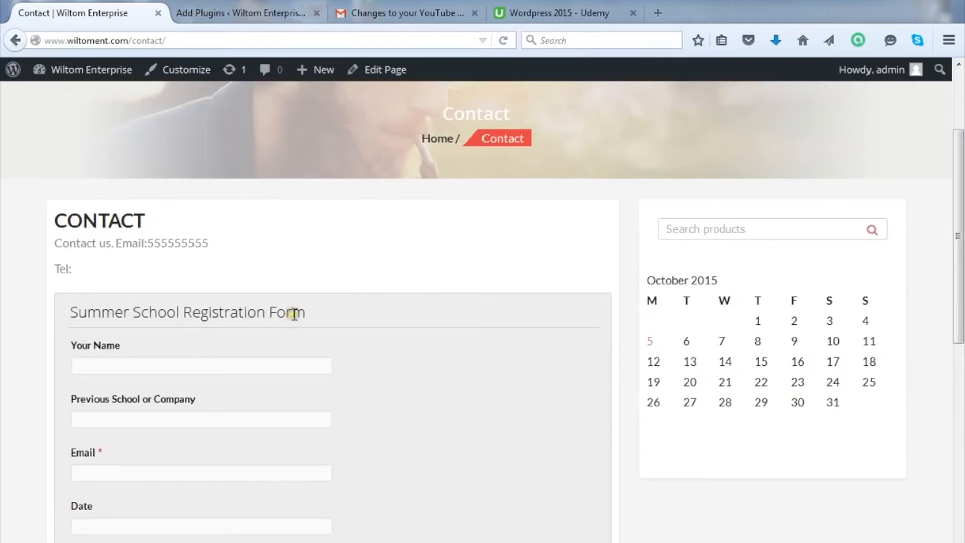
click(111, 363)
drag(959, 187, 960, 250)
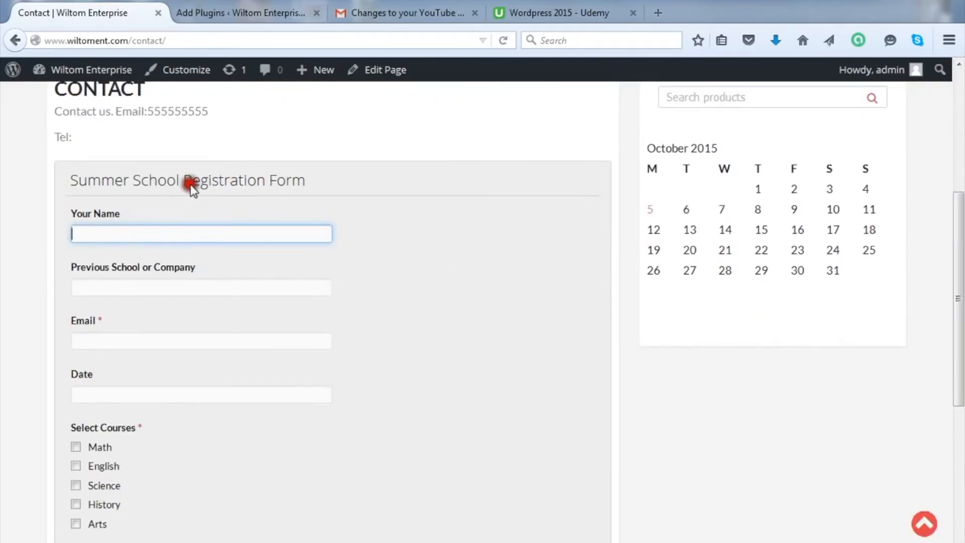
click(119, 286)
click(103, 339)
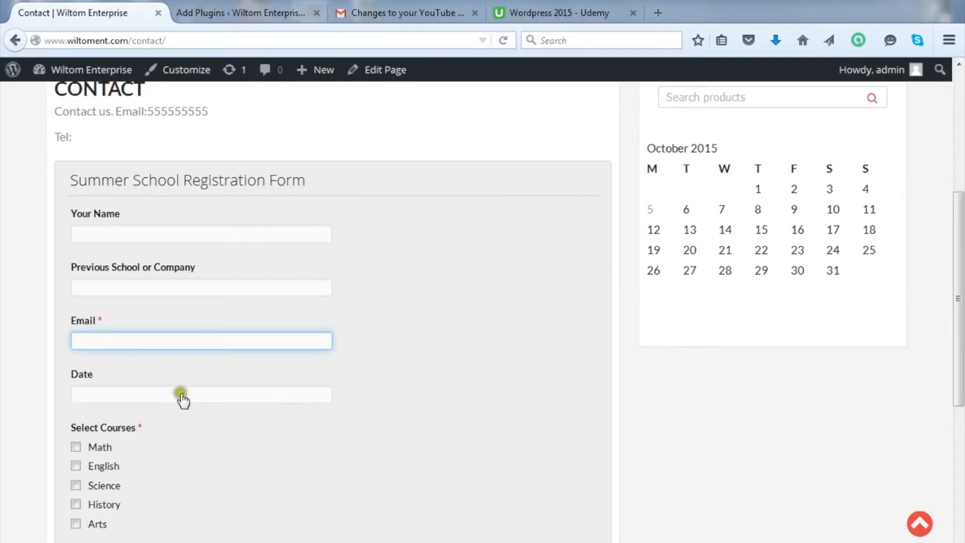
Step: Pick 22 October 2015 in the Date calendar and enter the registrant's full name
click(116, 397)
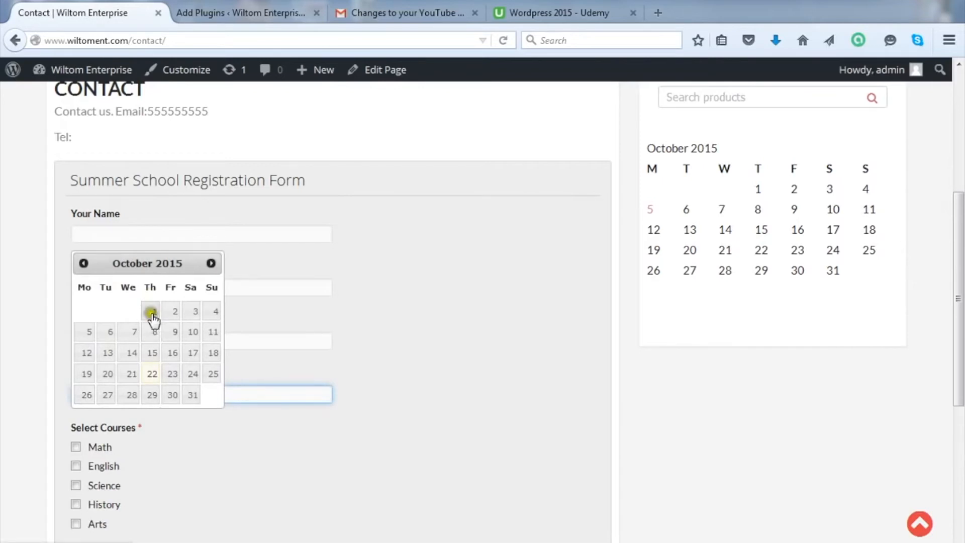
click(152, 376)
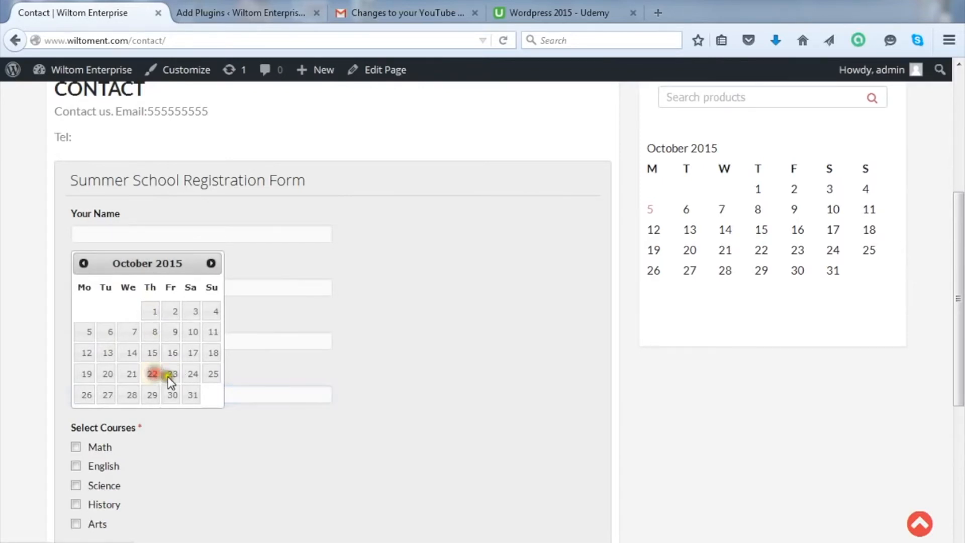
click(104, 236)
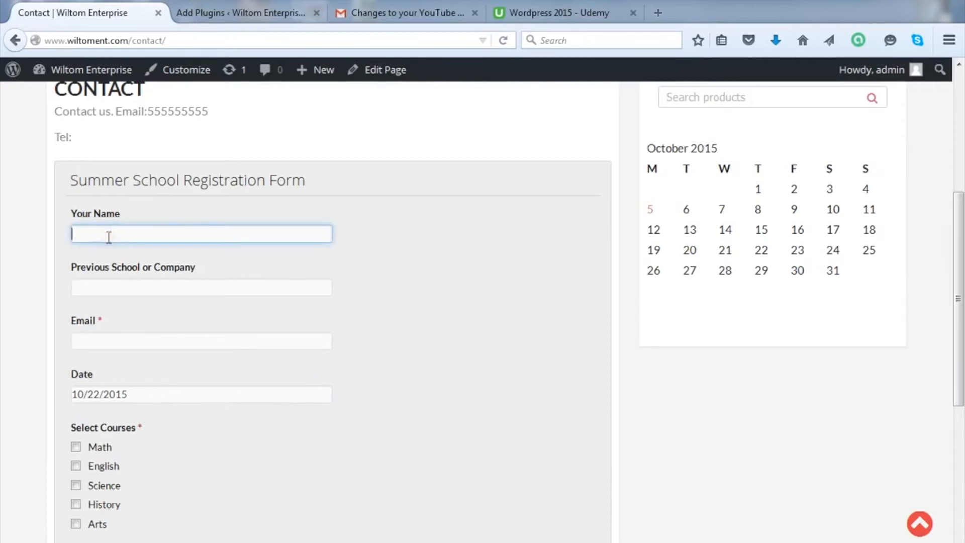
Step: Enter 'harvard university' as previous school, fill in the email, and keep date 10/22/2015
click(145, 290)
text(har)
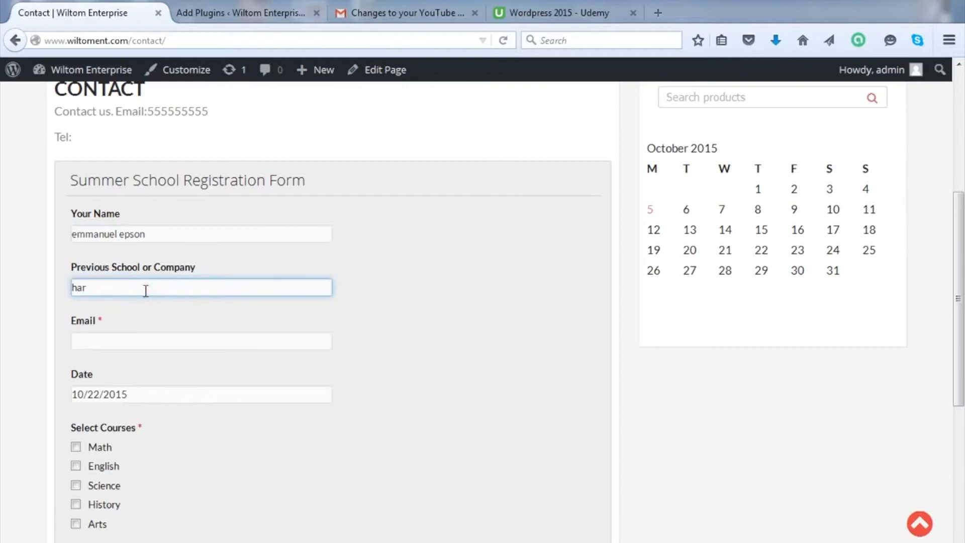
text(vard university)
click(95, 342)
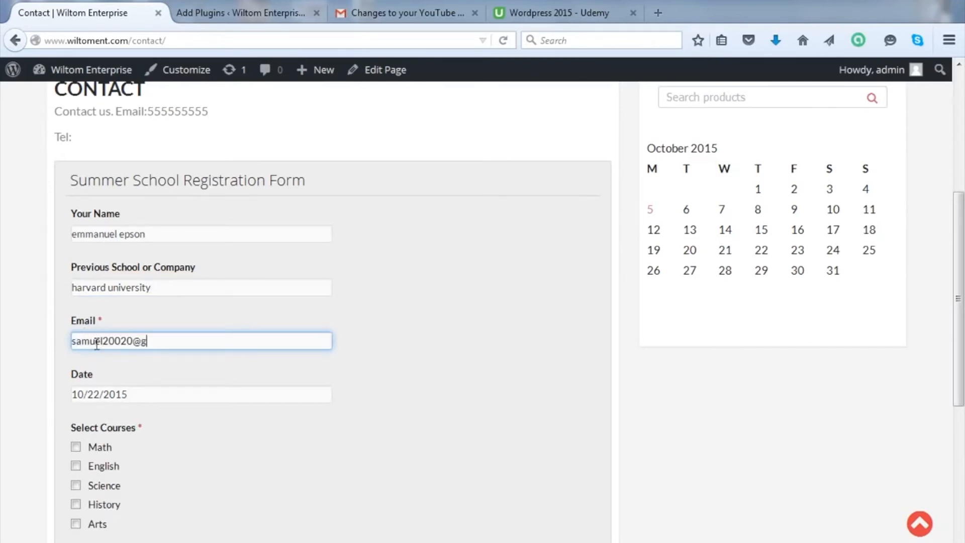
drag(958, 275, 959, 324)
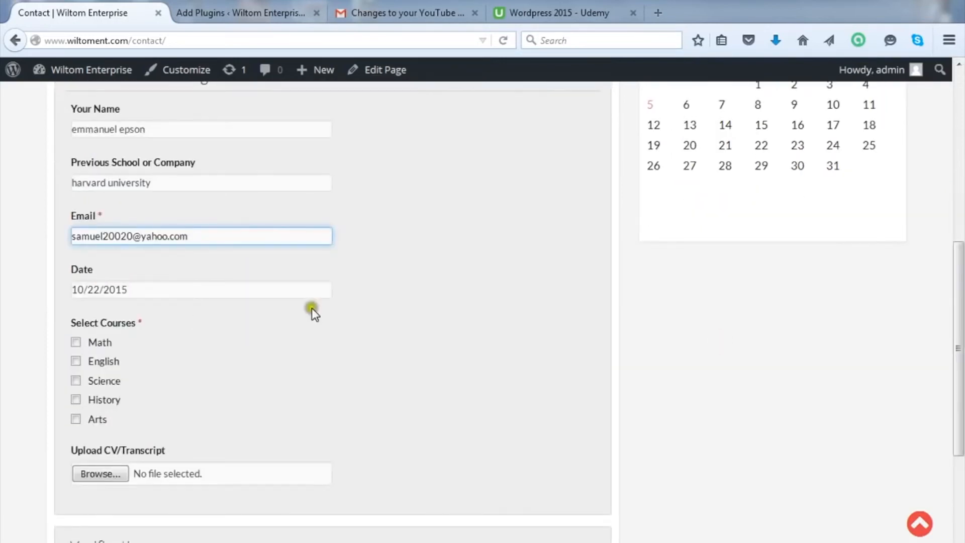
click(301, 291)
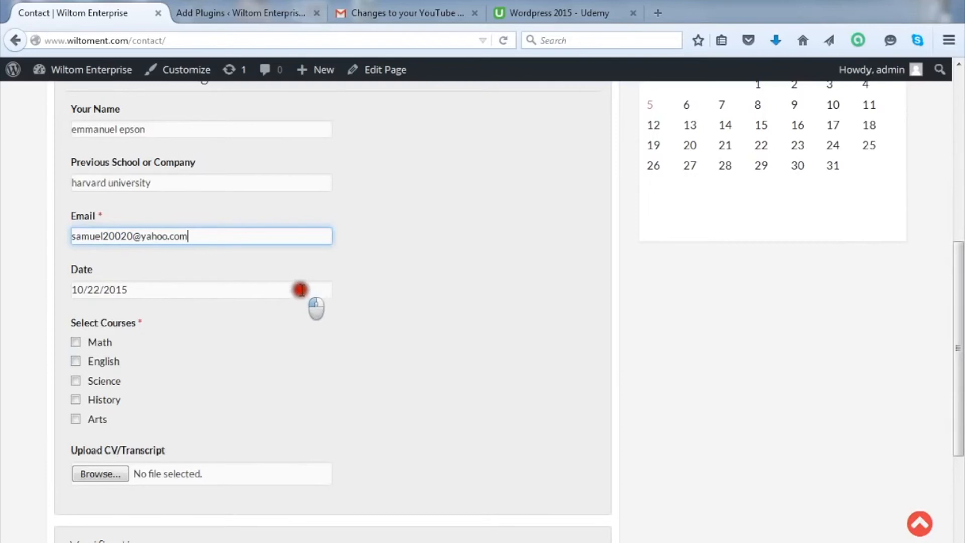
click(179, 295)
click(150, 447)
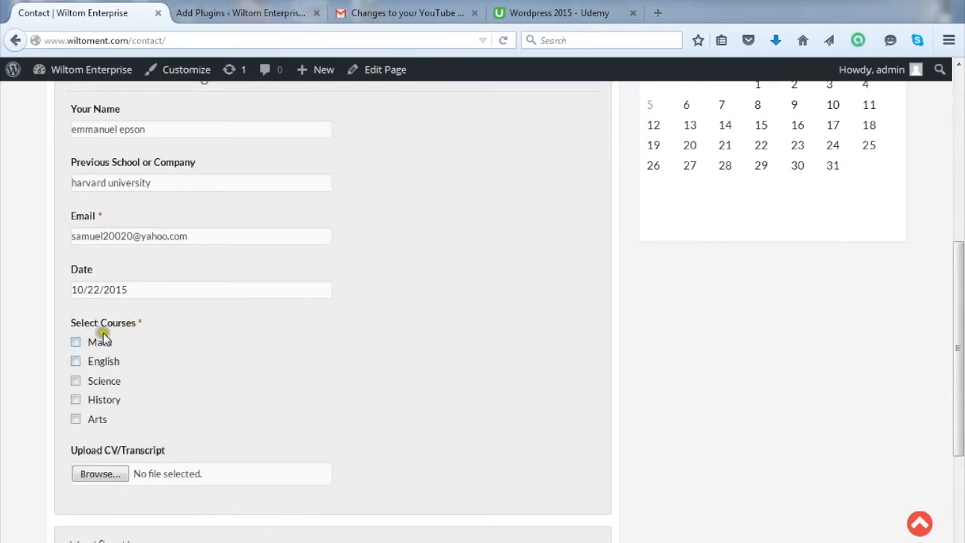
Step: Tick the Math, English and Science course checkboxes
click(81, 342)
click(79, 360)
click(76, 381)
click(76, 419)
click(76, 400)
Step: Attach WebDesigning.gif as the CV/Transcript upload
click(124, 472)
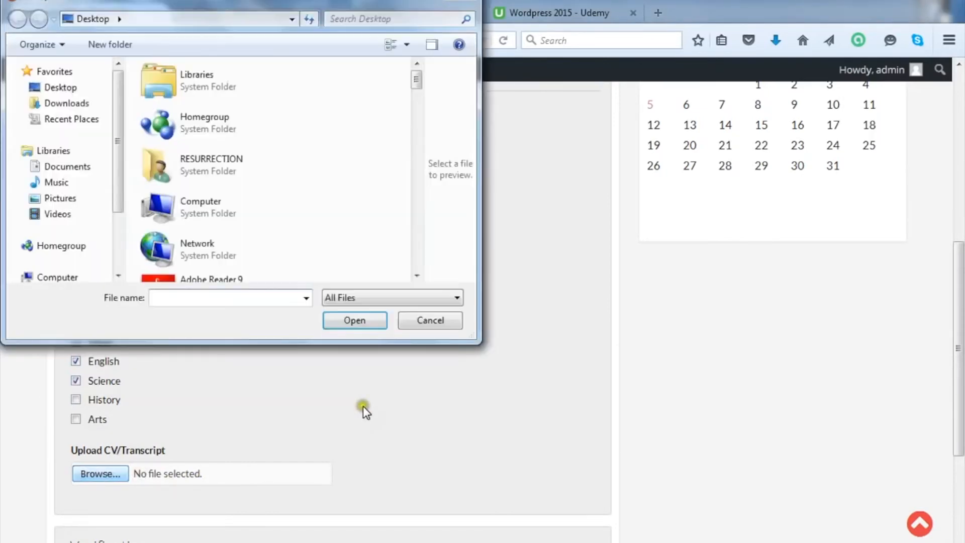
drag(416, 83, 418, 293)
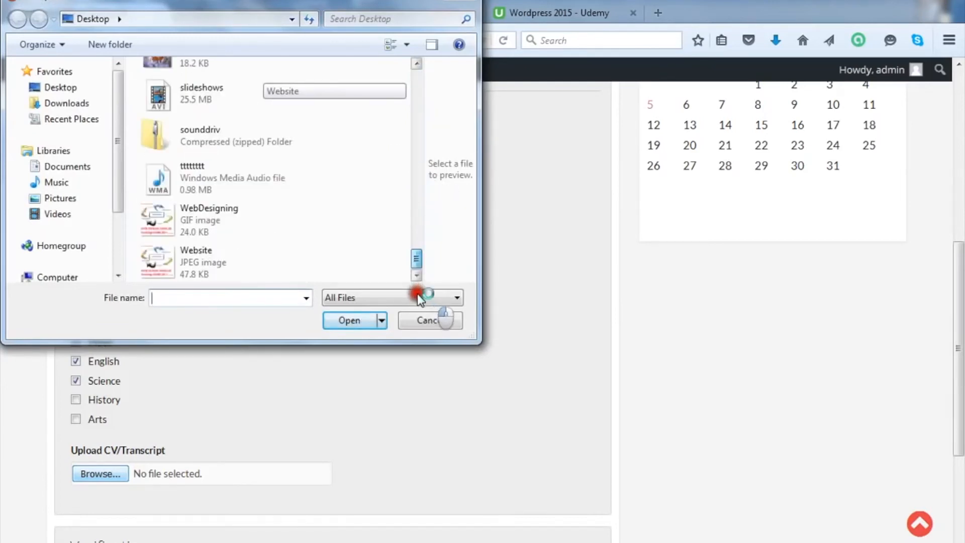
click(268, 222)
click(360, 319)
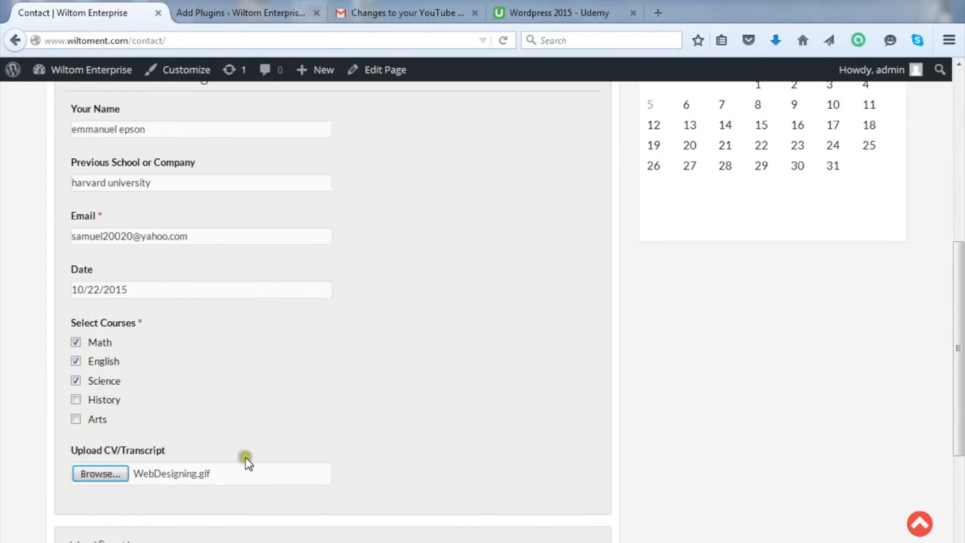
Step: Submit the completed form and get the 'Thank you for contacting us' confirmation
drag(961, 305, 959, 389)
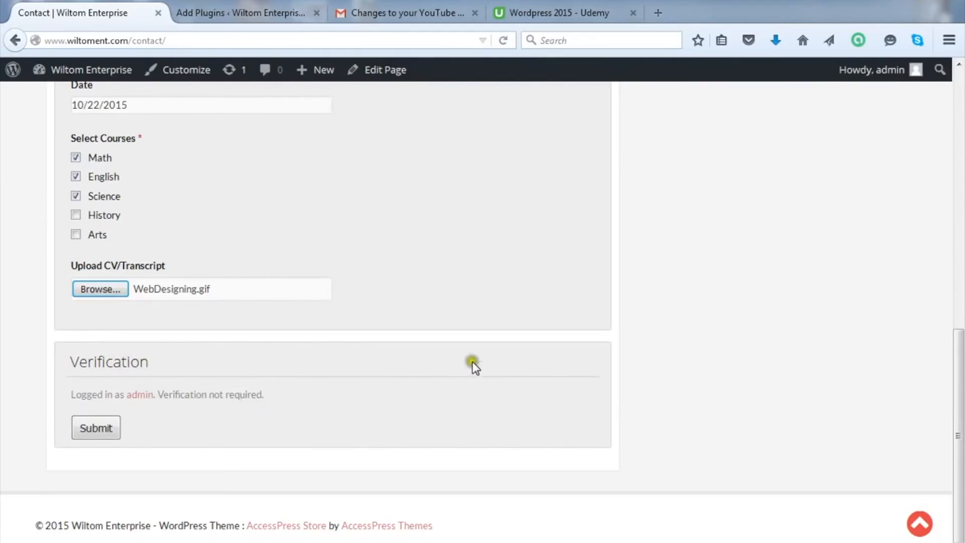
click(99, 427)
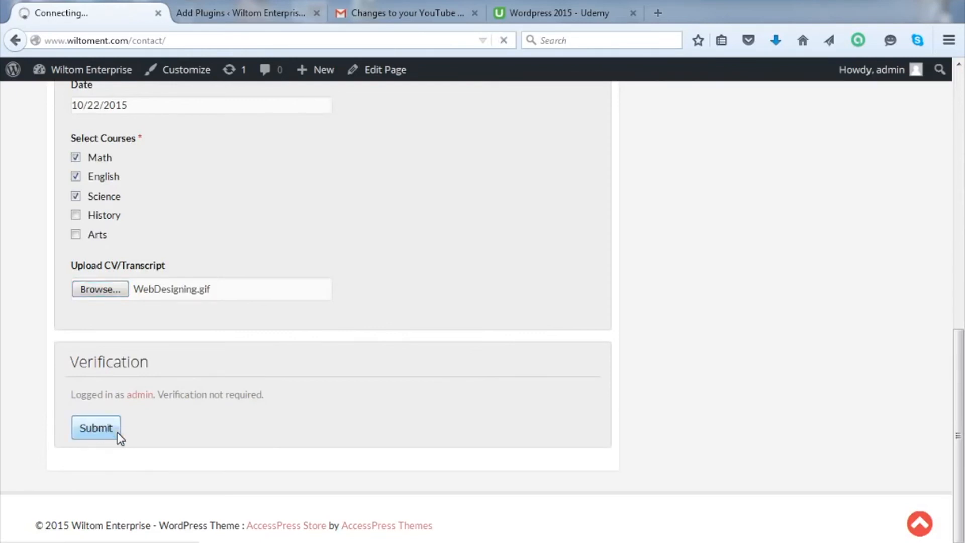
click(118, 430)
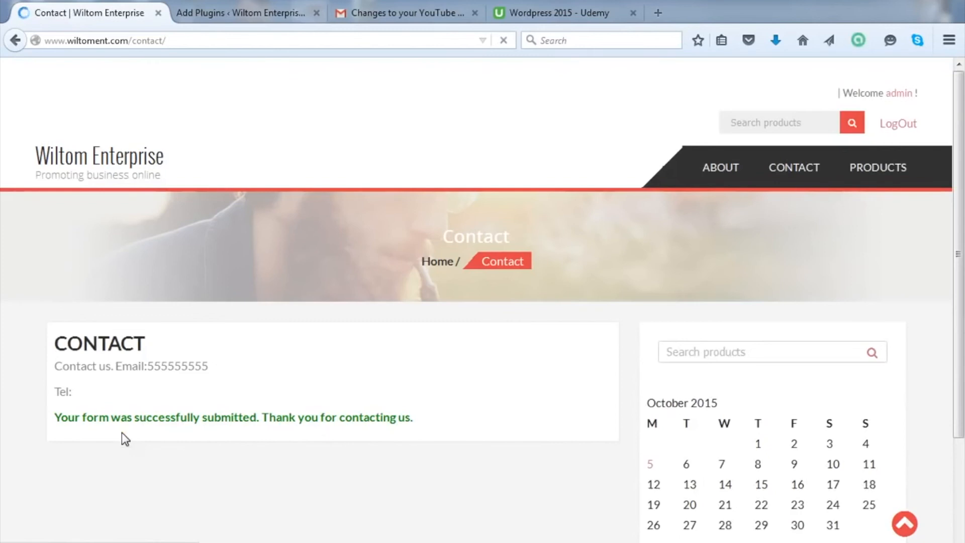
click(85, 421)
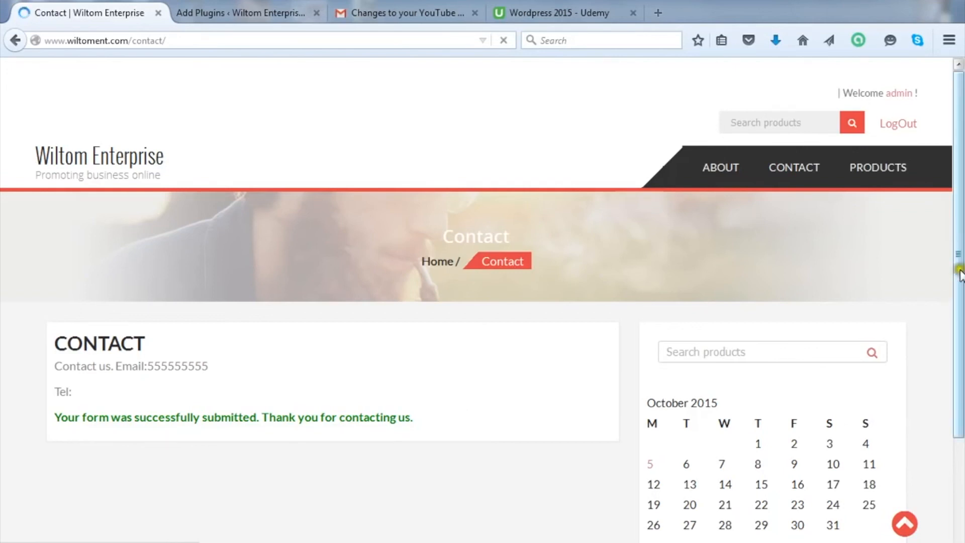
Step: Reload the Contact page from the address bar to show an empty form again
mouse_move(959, 271)
mouse_down()
mouse_move(959, 416)
mouse_move(960, 269)
mouse_up()
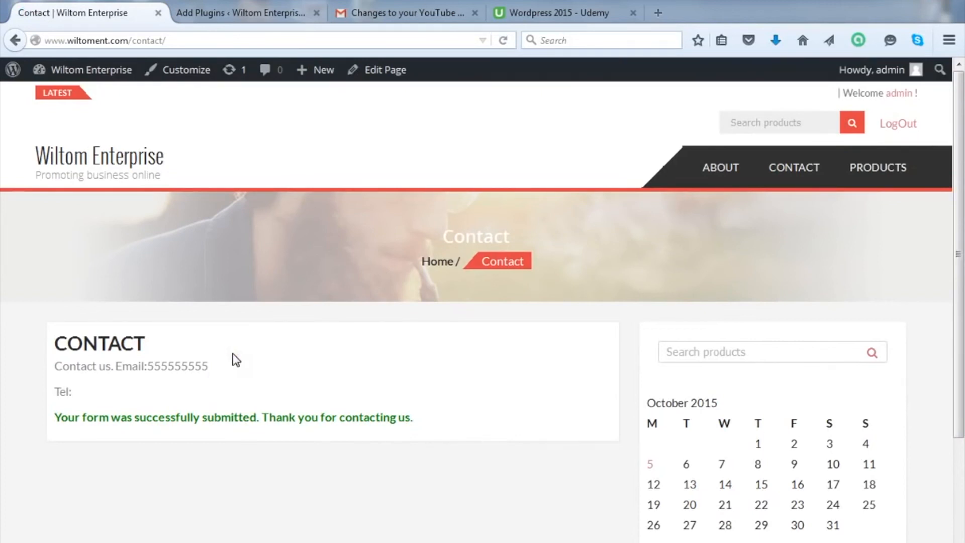
click(209, 44)
click(210, 42)
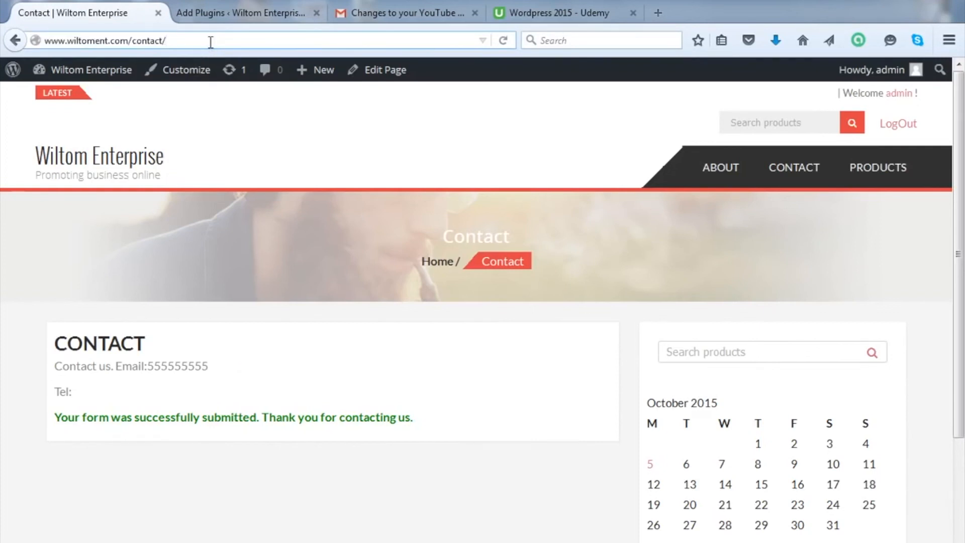
key(Return)
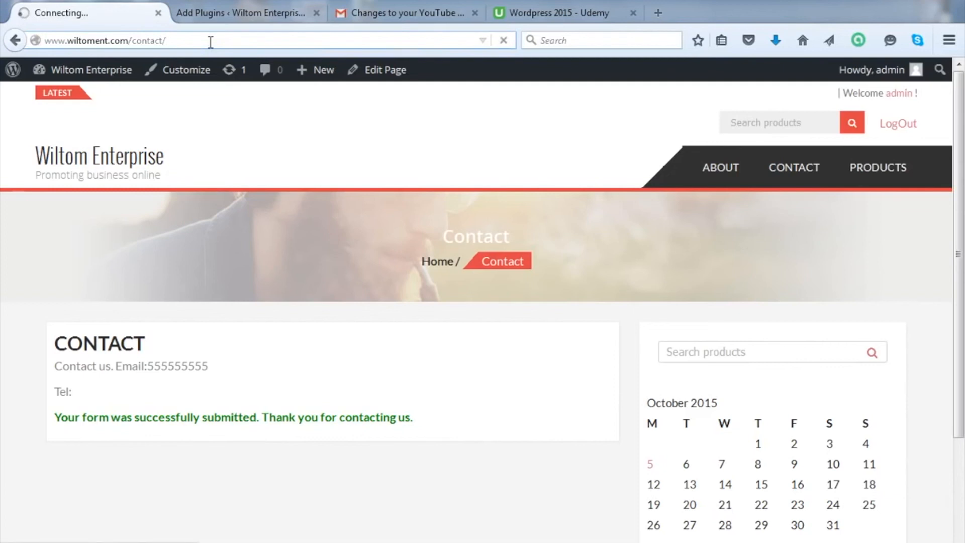
click(283, 344)
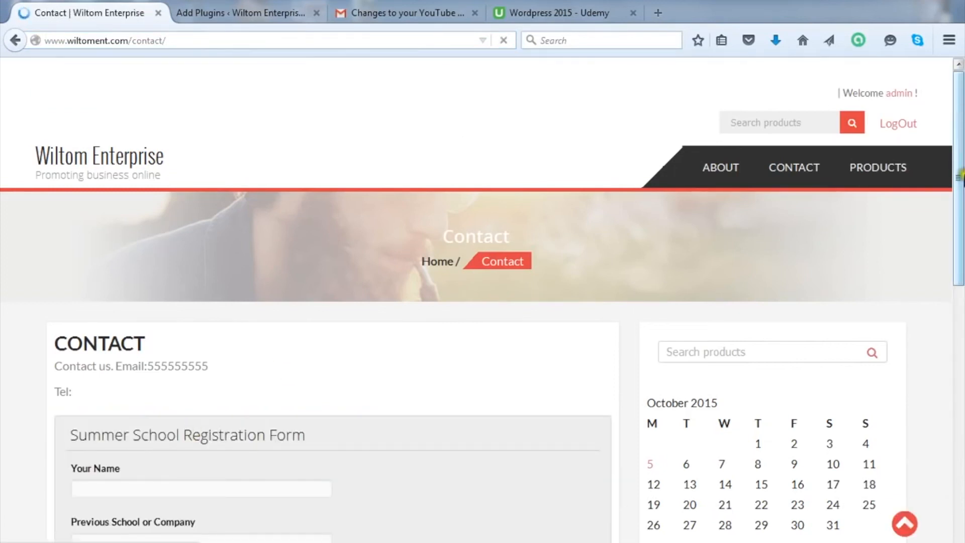
mouse_move(959, 182)
mouse_down()
mouse_move(960, 448)
mouse_move(960, 163)
mouse_move(959, 491)
mouse_move(959, 166)
mouse_up()
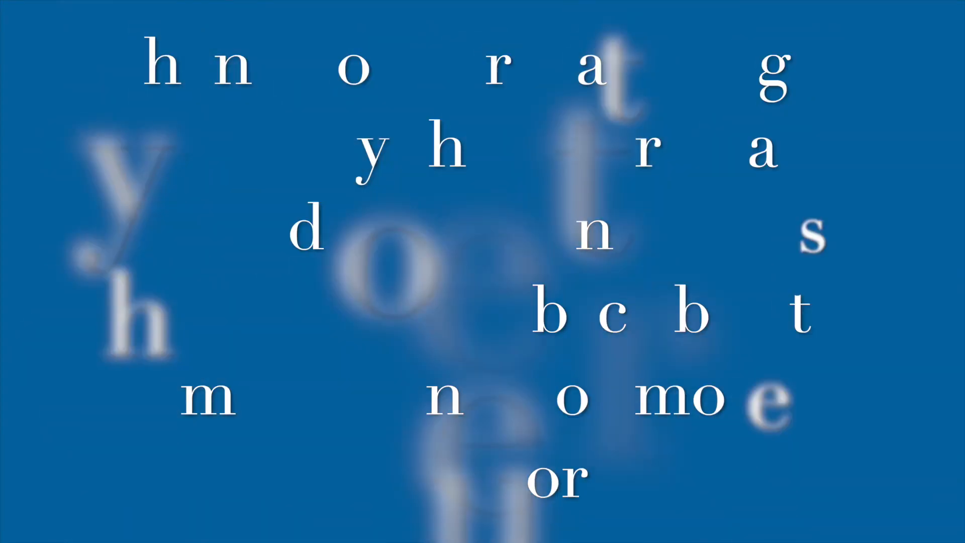